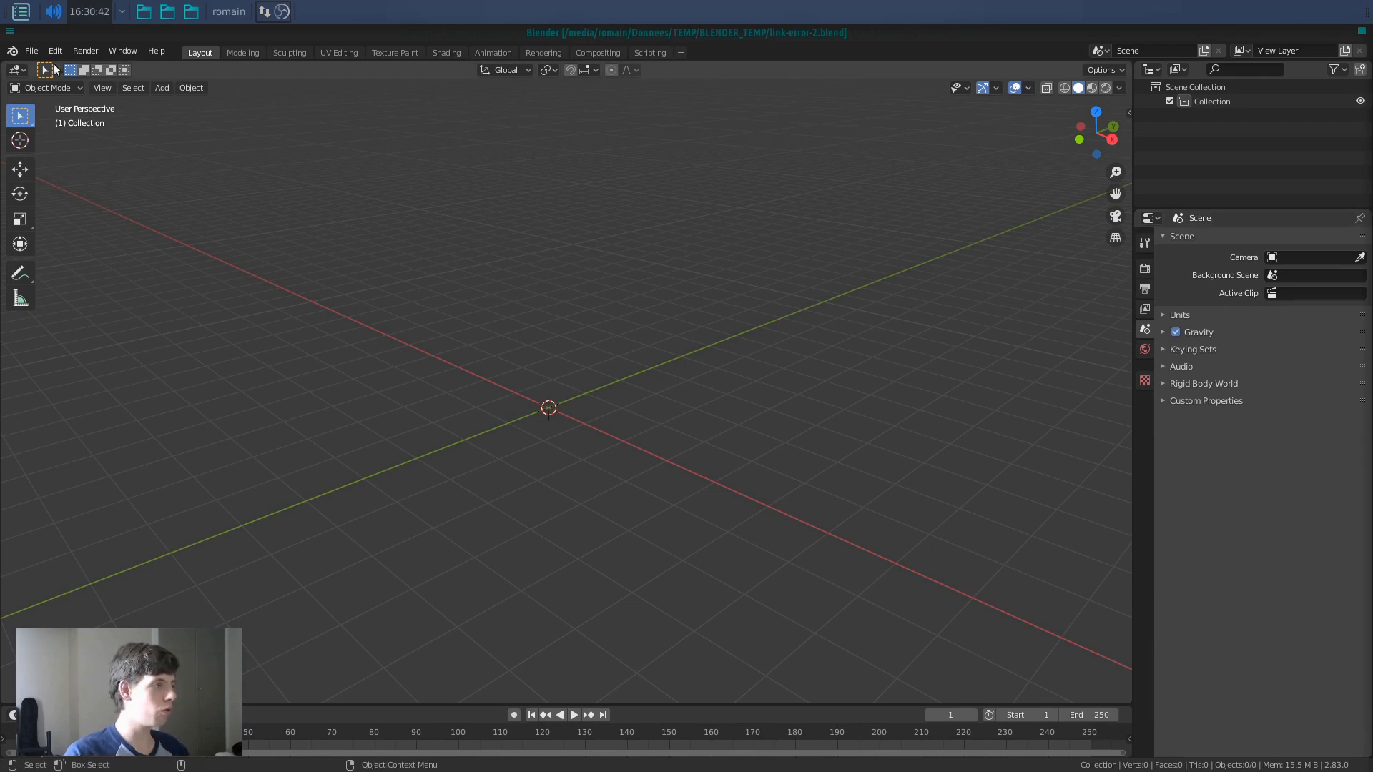
Step: Link the CHAR : BLENDER collection from characters_blender.13.blend into the scene
left_click(32, 50)
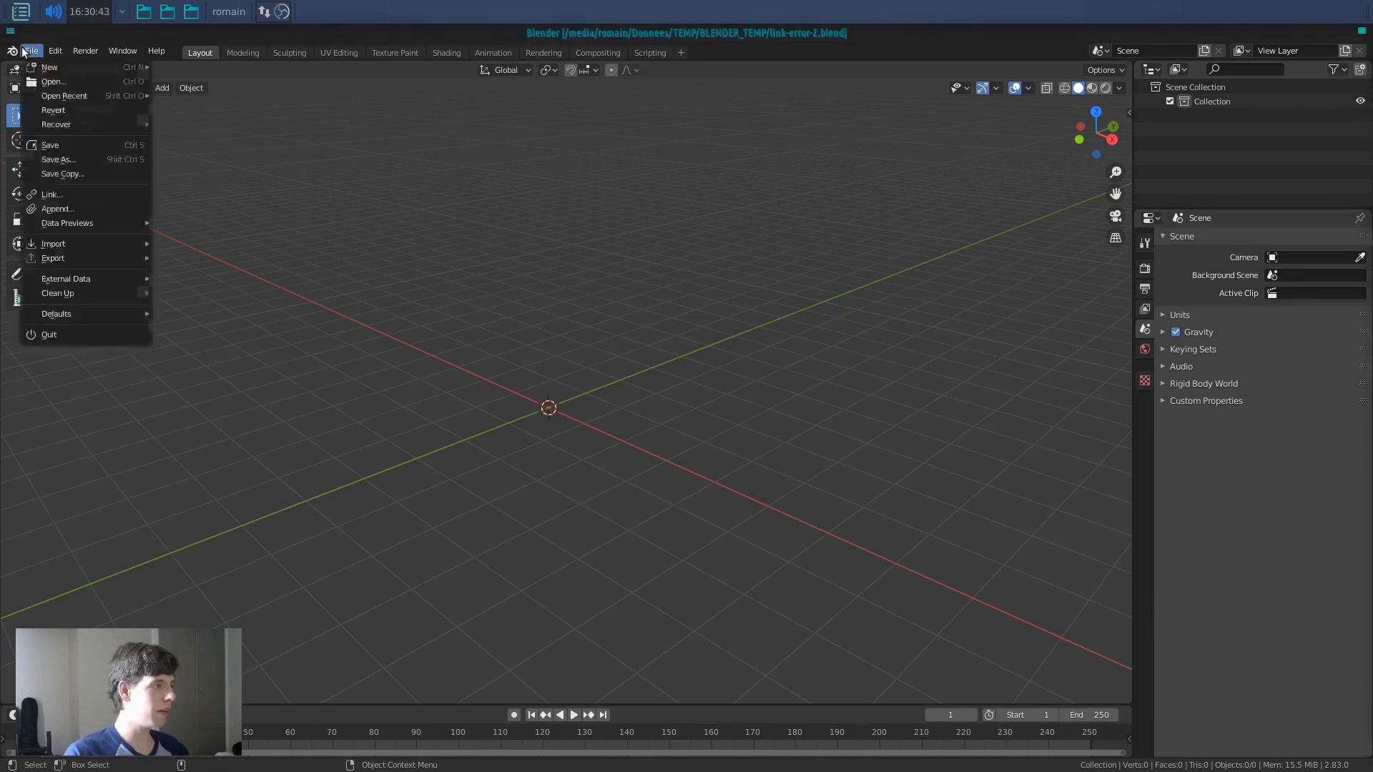
left_click(63, 189)
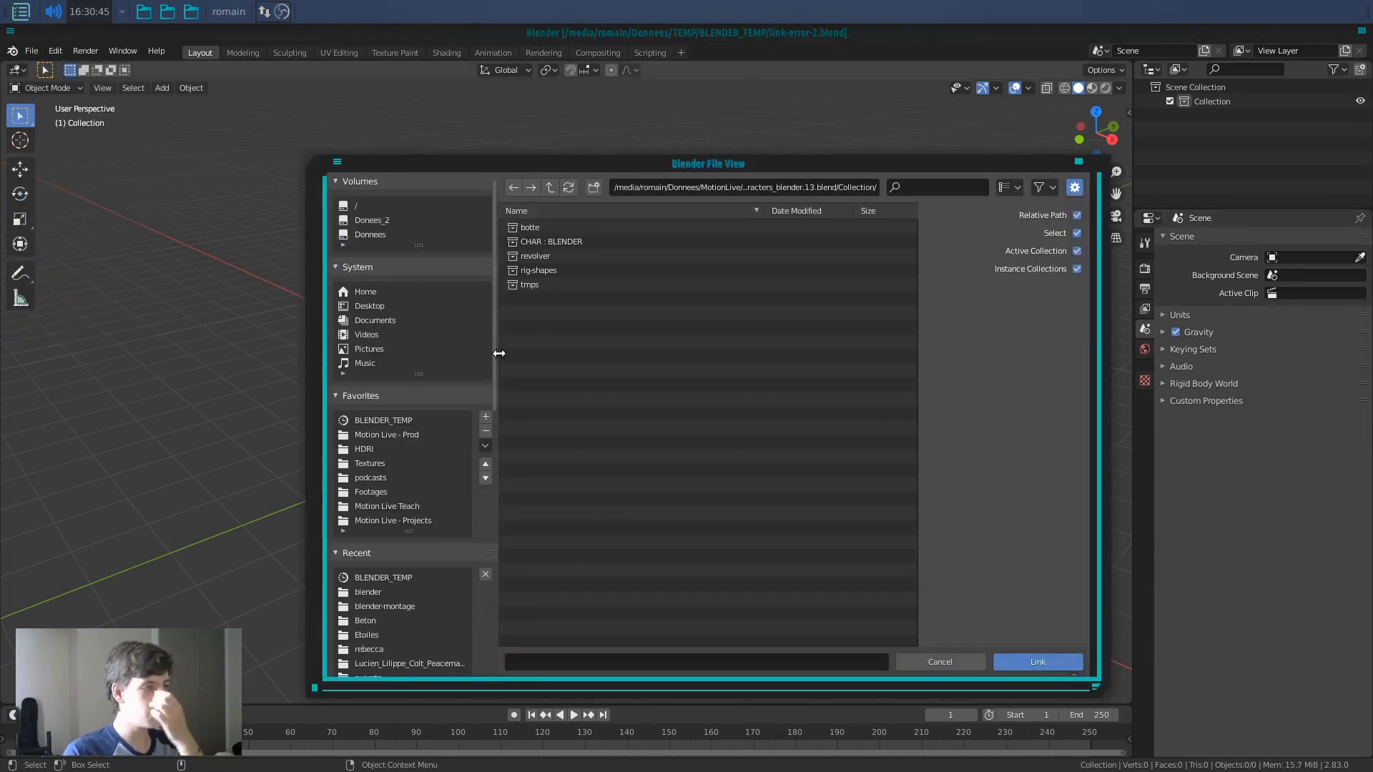
left_click(577, 242)
left_click(1063, 658)
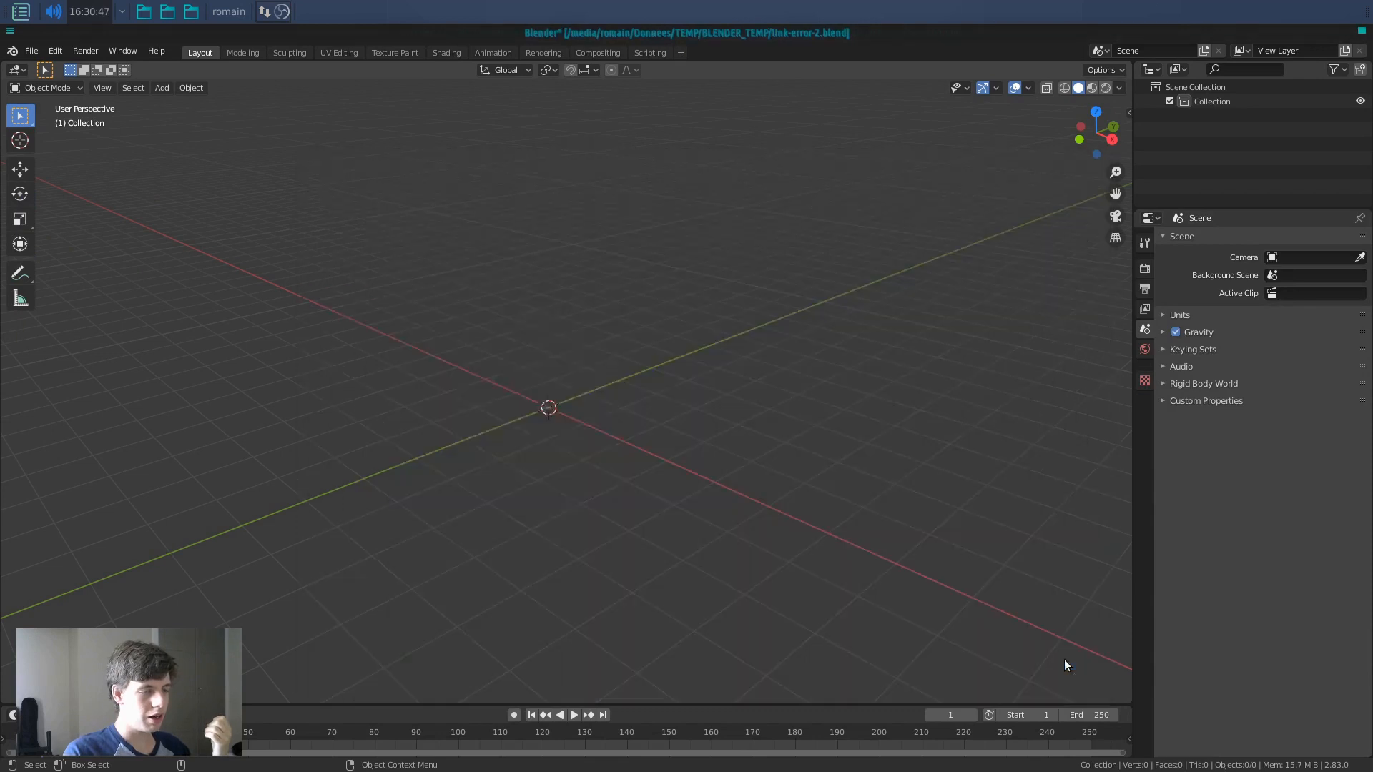
Step: Make a proxy of the Blender-RIG armature from the linked CHAR : BLENDER collection instance
middle_click_drag(740, 492, 708, 399)
key("a")
key("F3")
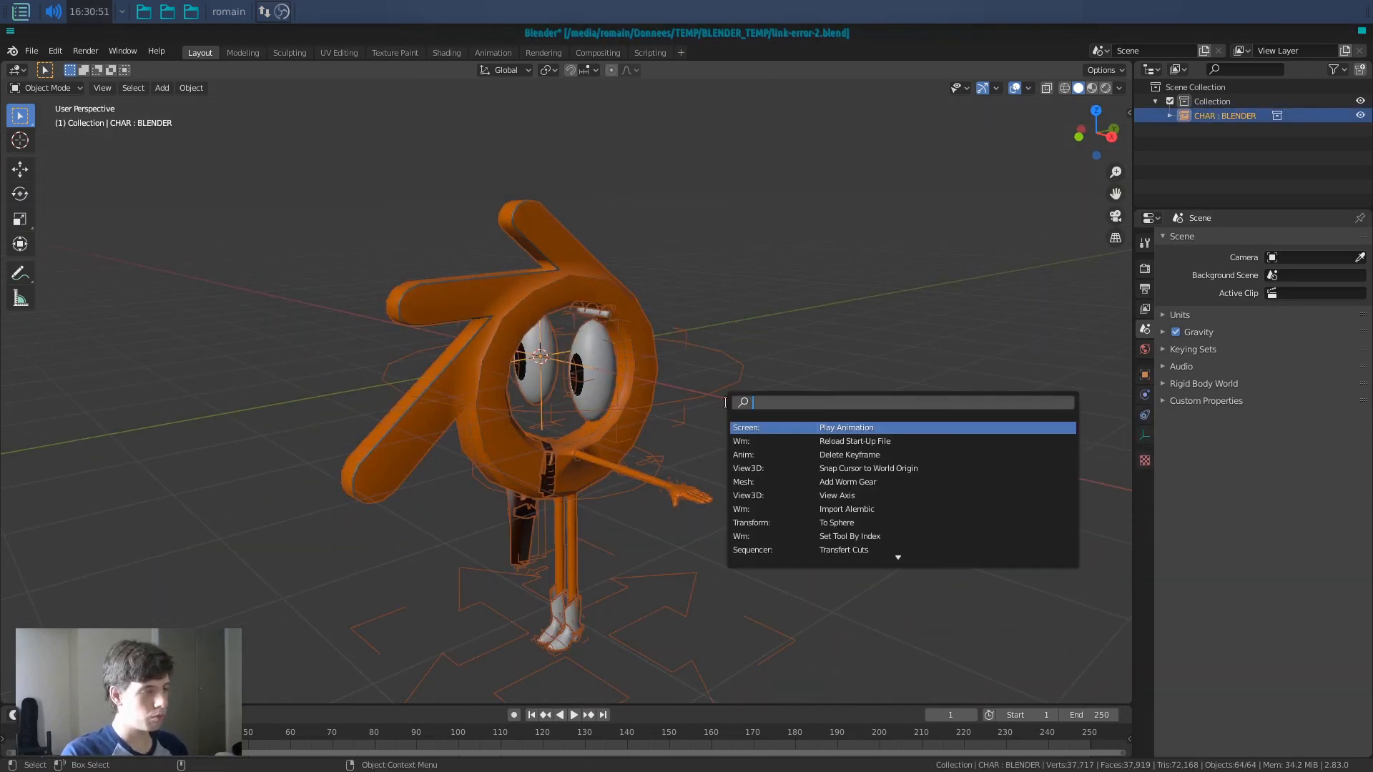
type("proxy")
key("Return")
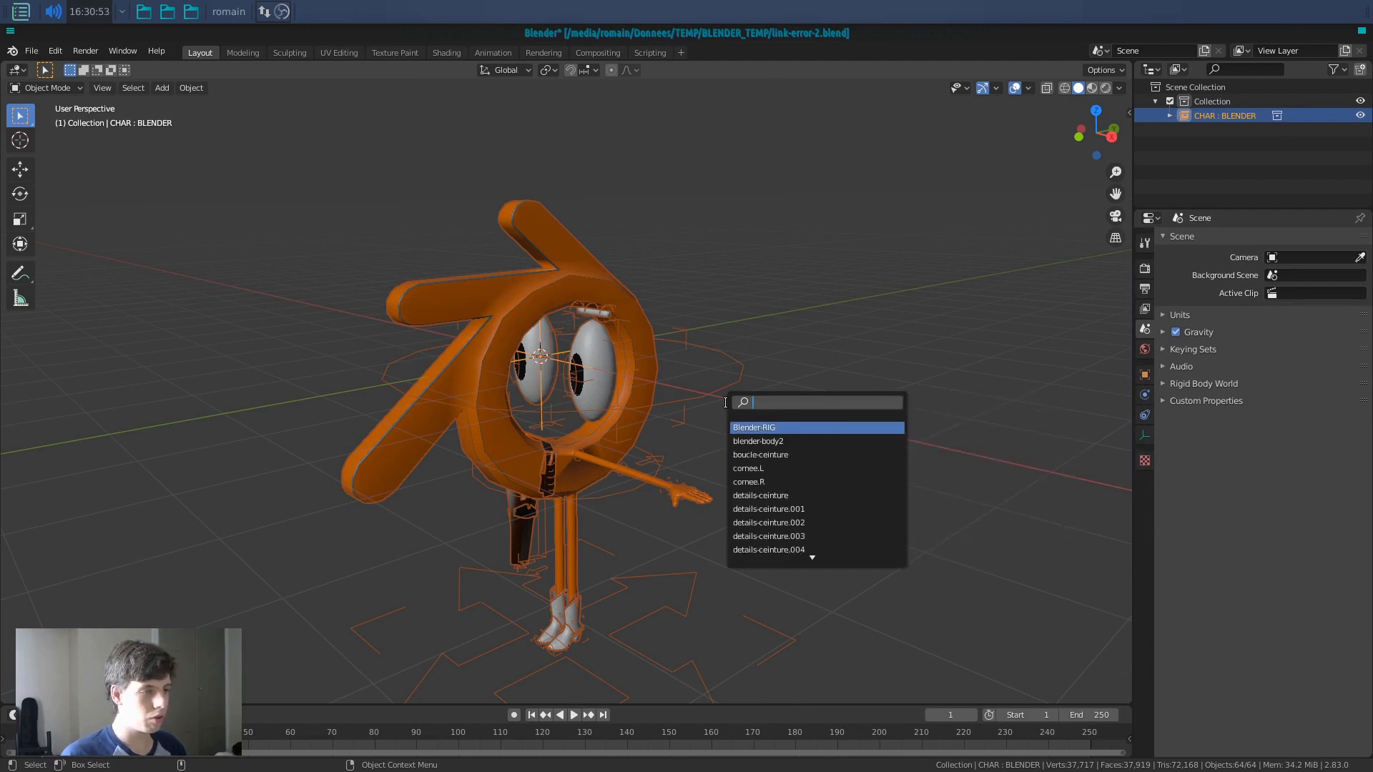
key("Return")
Step: Enter Pose Mode on the character's proxy rig to check its controls, and return to Object Mode
key("ctrl+Tab")
left_click(727, 383)
left_click(727, 384)
key("ctrl+Tab")
left_click(793, 437)
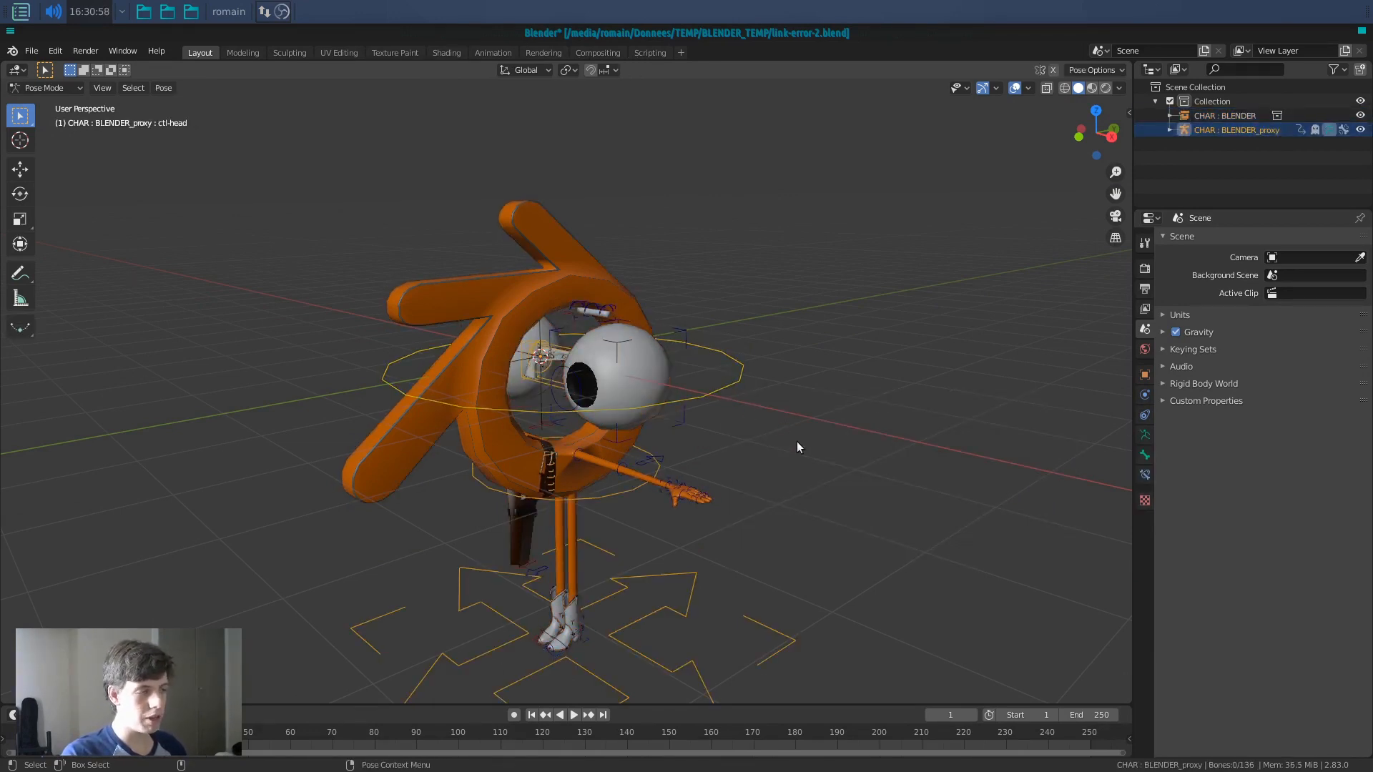
key("ctrl+Tab")
left_click(797, 441)
Step: Save link-error-2.blend and select the linked CHAR : BLENDER instance in the outliner
scroll(799, 455, "down", 2)
middle_click_drag(798, 457, 813, 398, "shift")
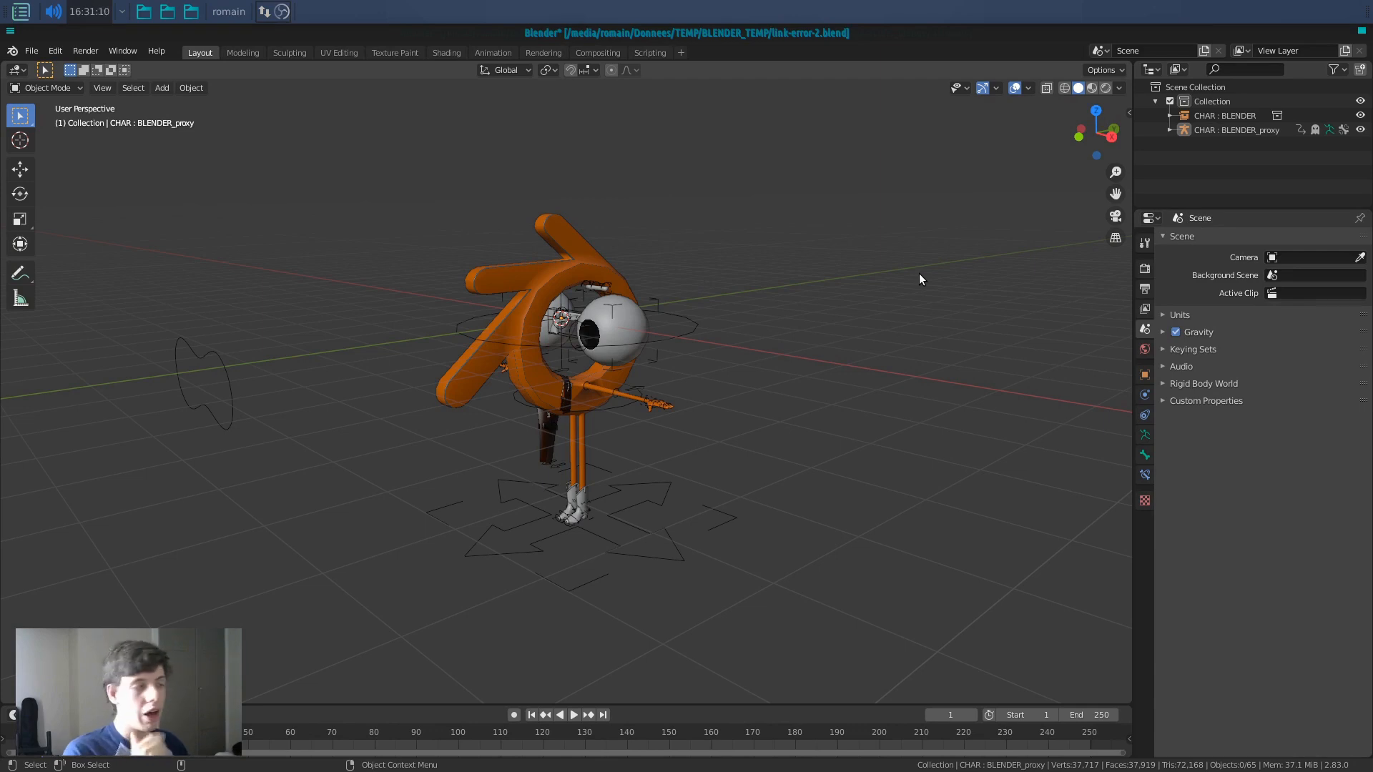
key("ctrl+s")
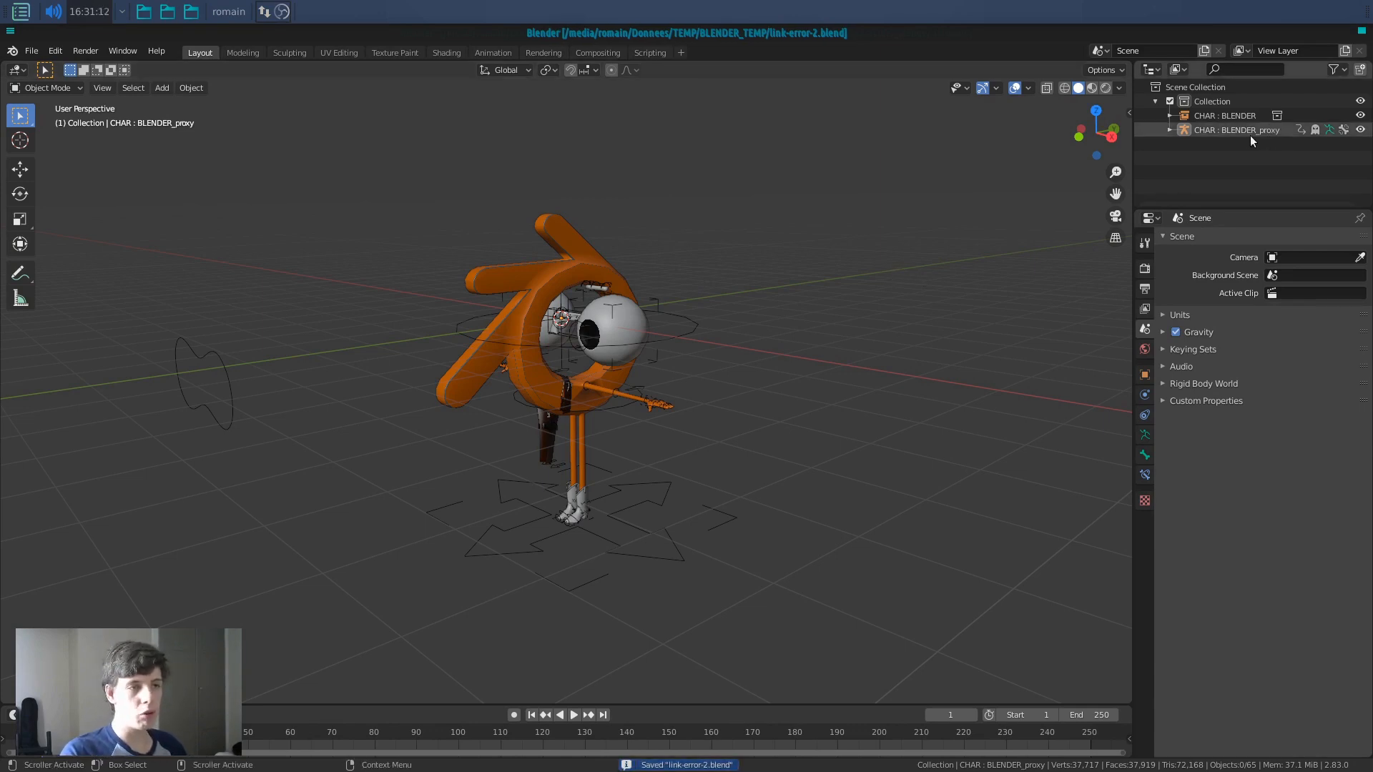
left_click(1231, 118)
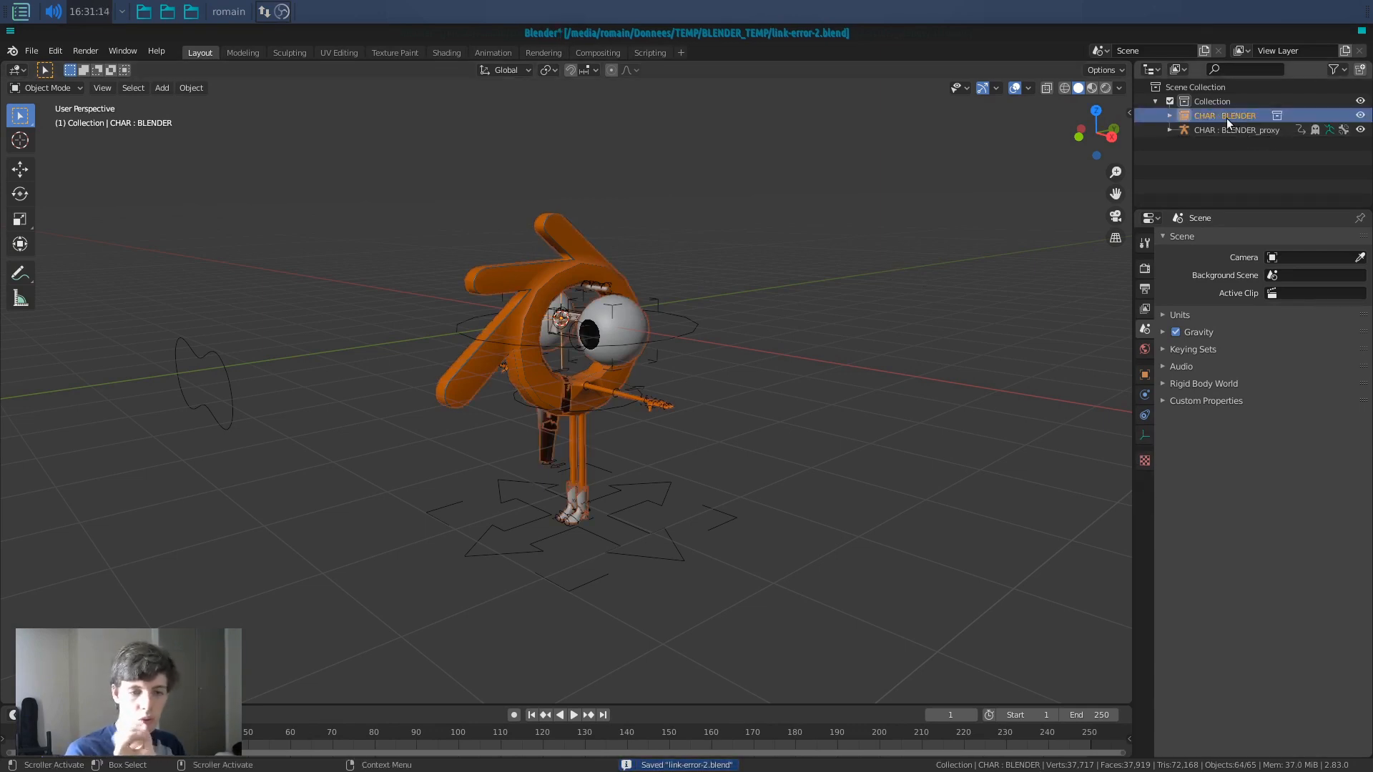
left_click(1228, 130)
left_click(1224, 119)
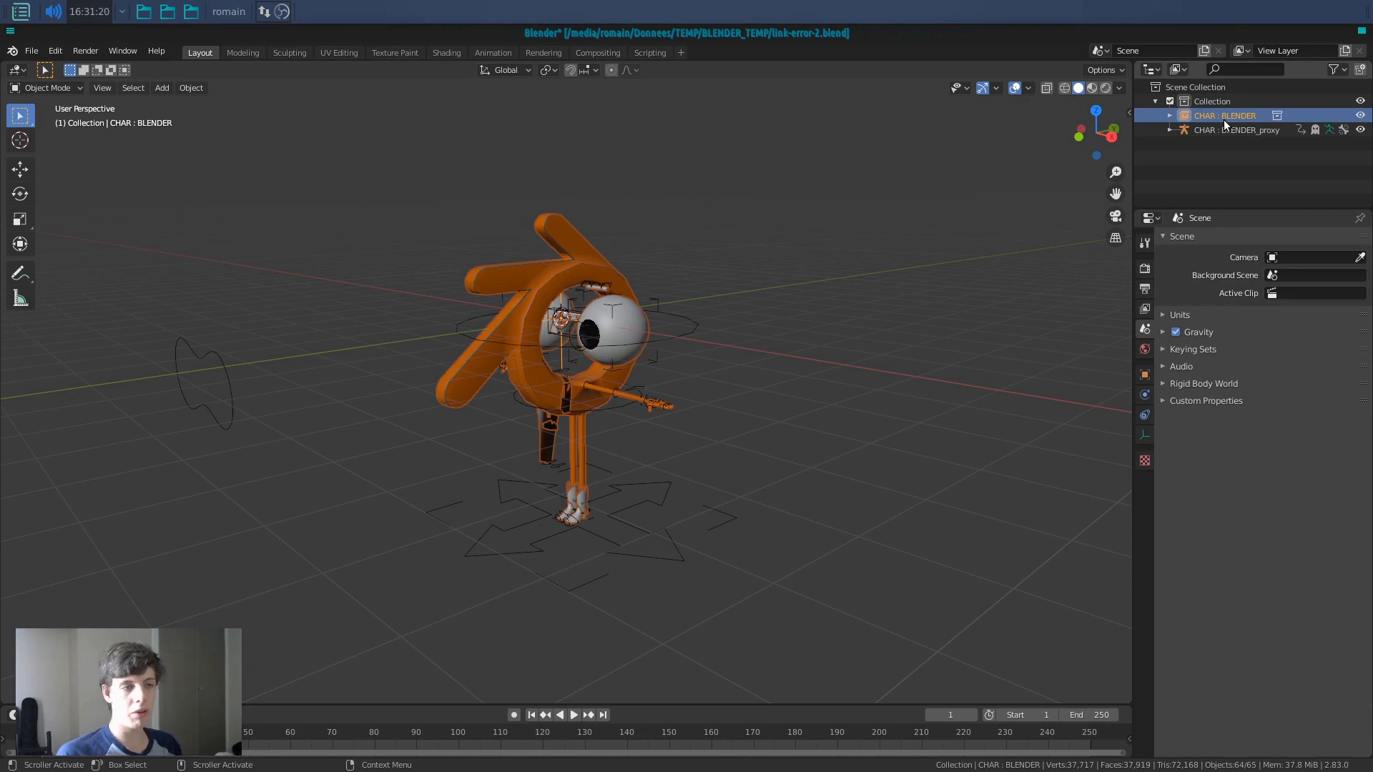
Step: Switch to the characters_blender.13.blend window, rename the Blender-RIG armature to Blender-RIG2, and save the file
key("alt+Tab")
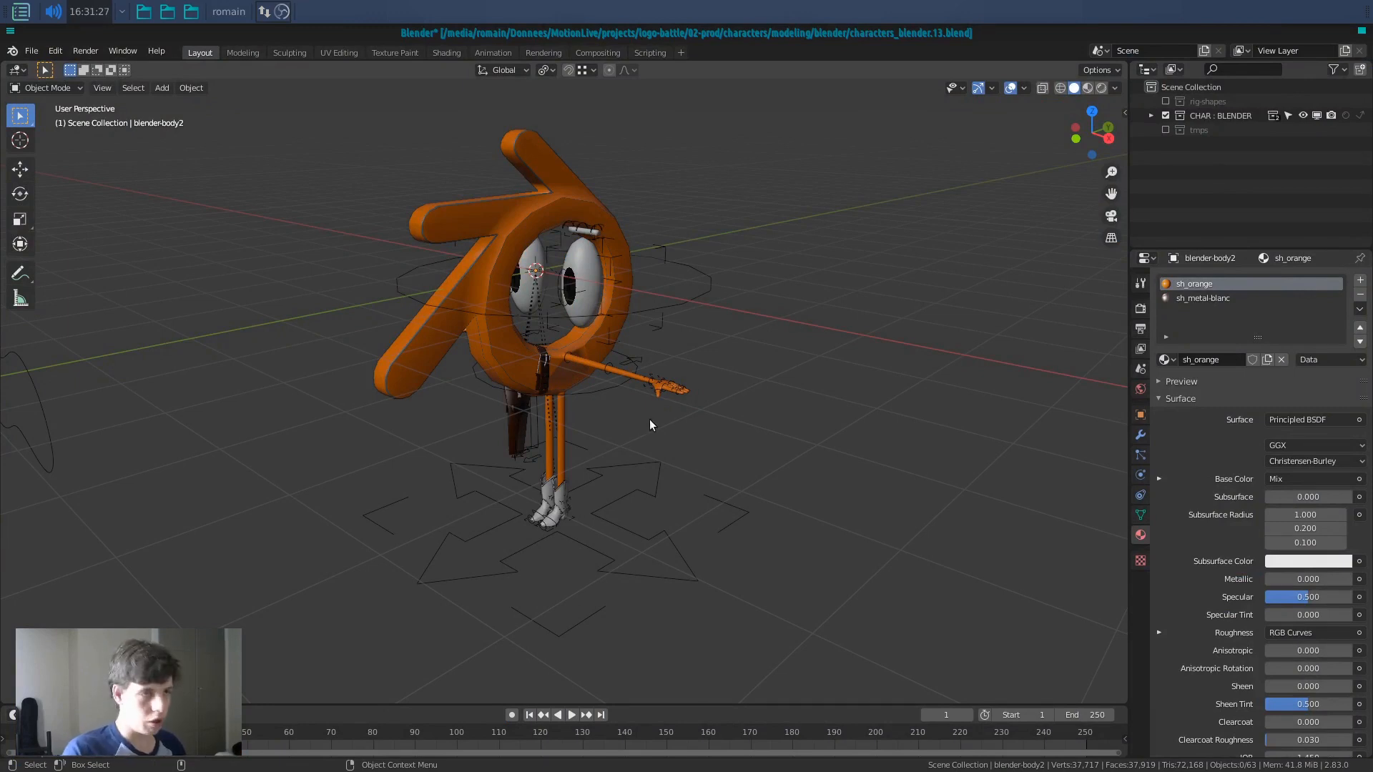
left_click(661, 319)
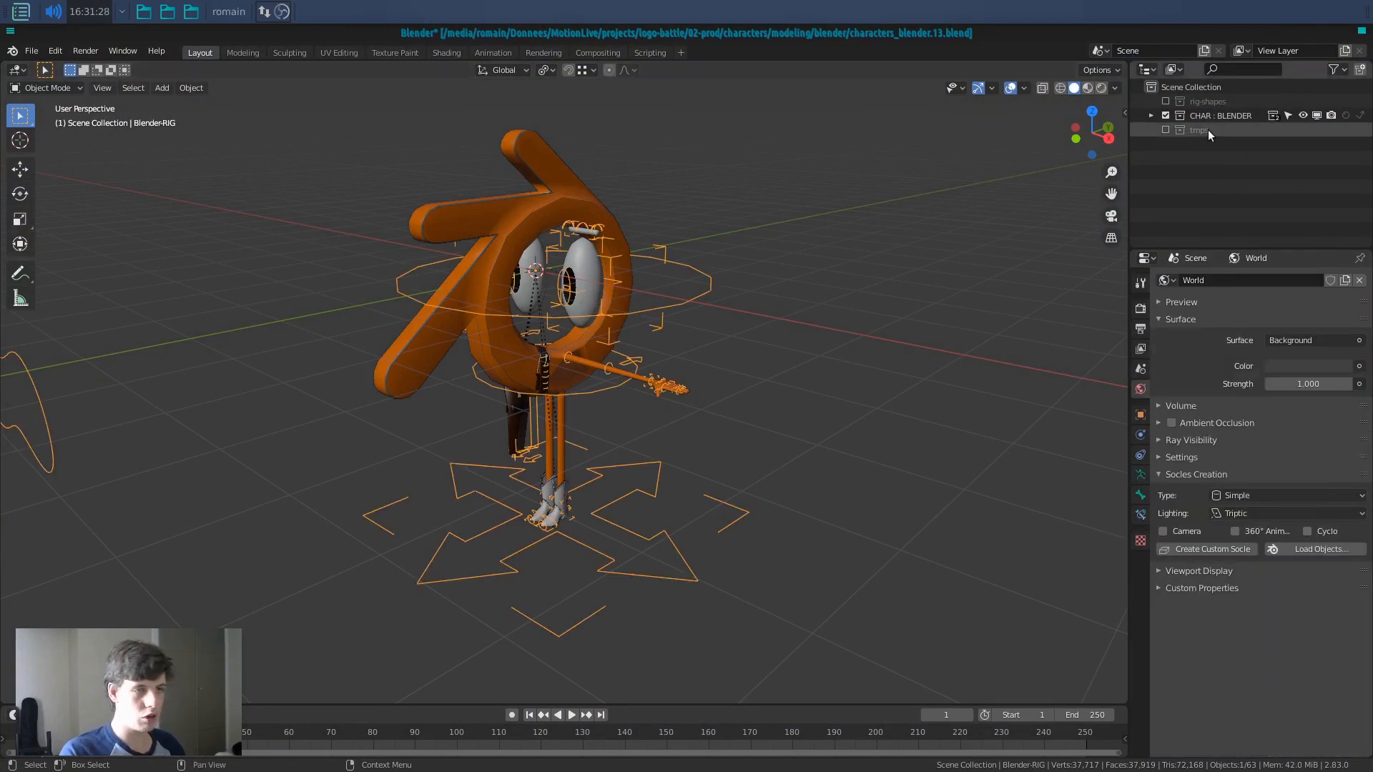
key("KP_Decimal")
scroll(1235, 145, "down", 8)
scroll(1251, 161, "up", 4)
double_click(1221, 201)
left_click(1249, 203)
type("2")
key("Return")
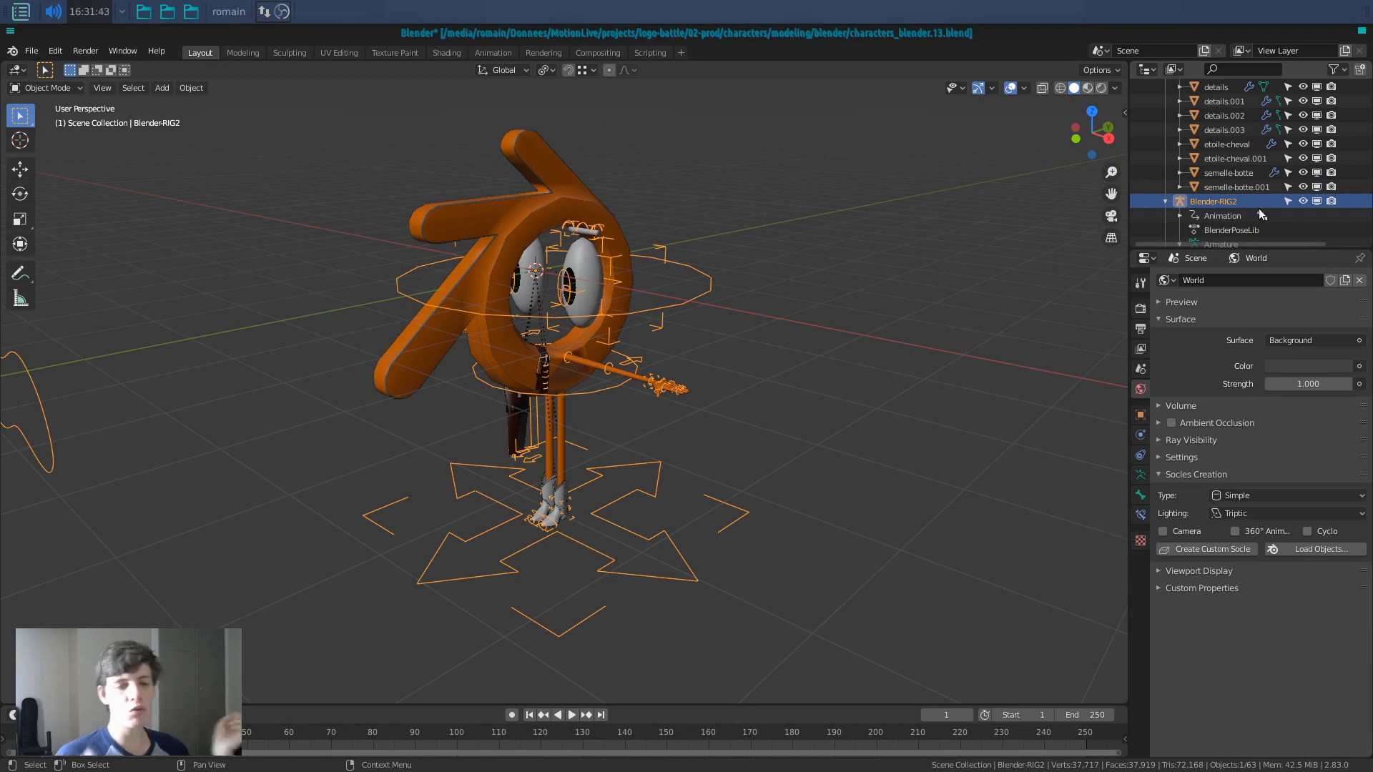
left_click(748, 225)
key("ctrl+s")
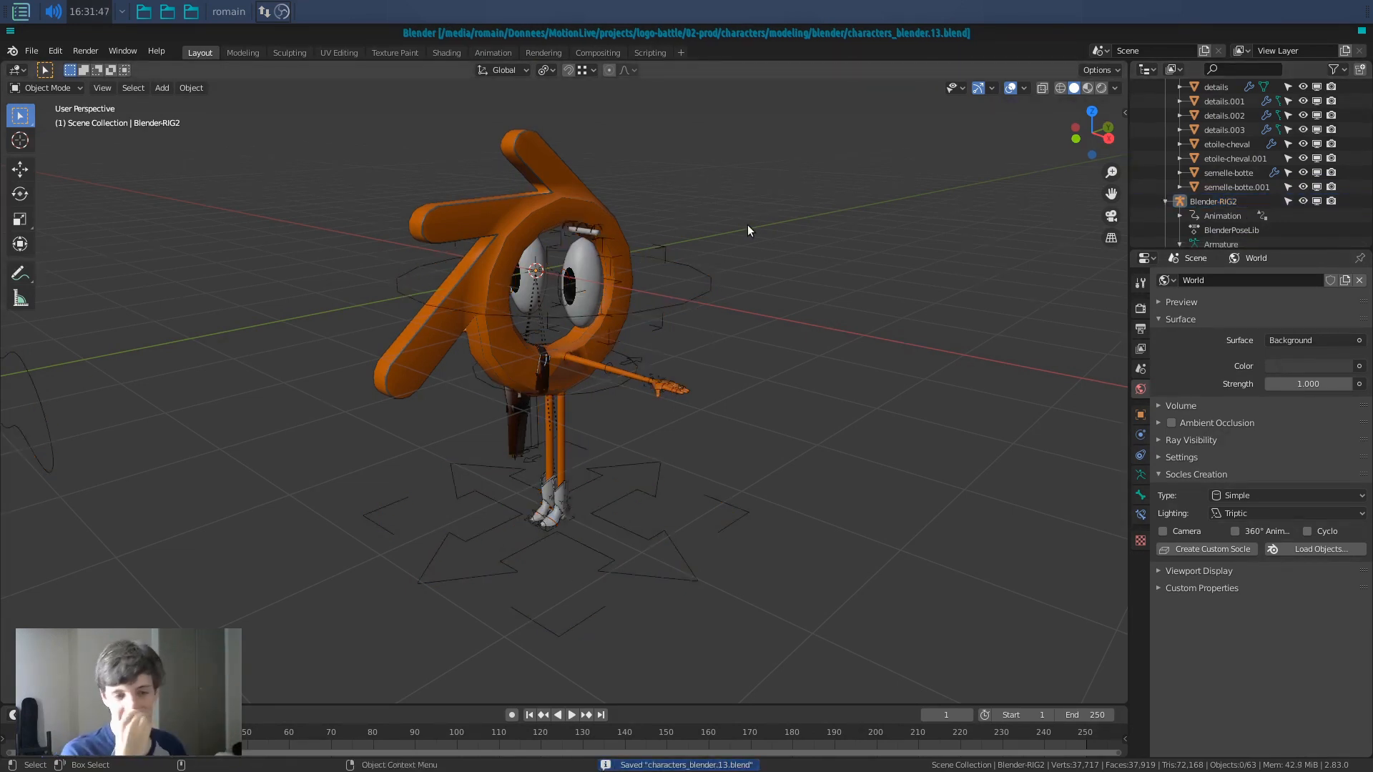
Step: Switch back to link-error-2.blend, check the proxy rig in Pose Mode, and return to Object Mode with nothing selected
key("alt+Tab")
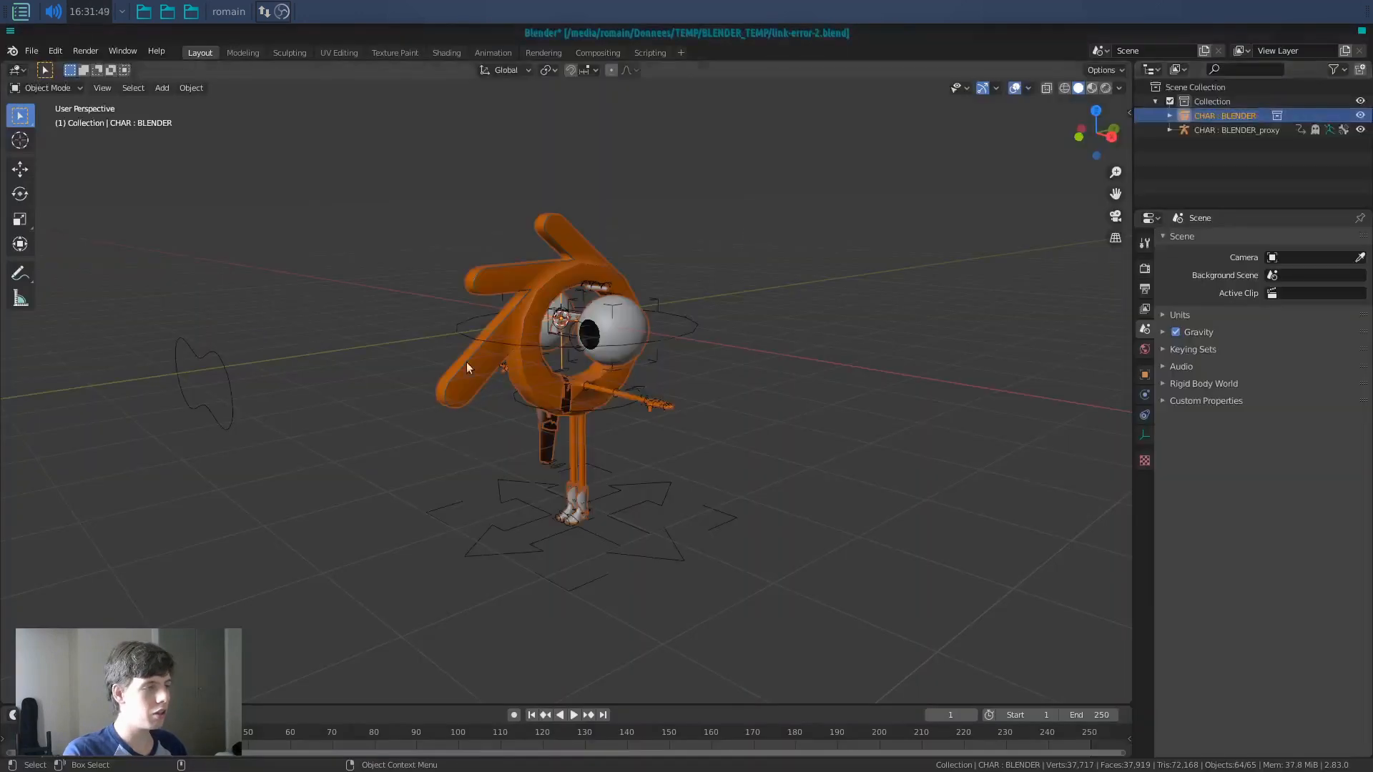
left_click(680, 351)
key("a")
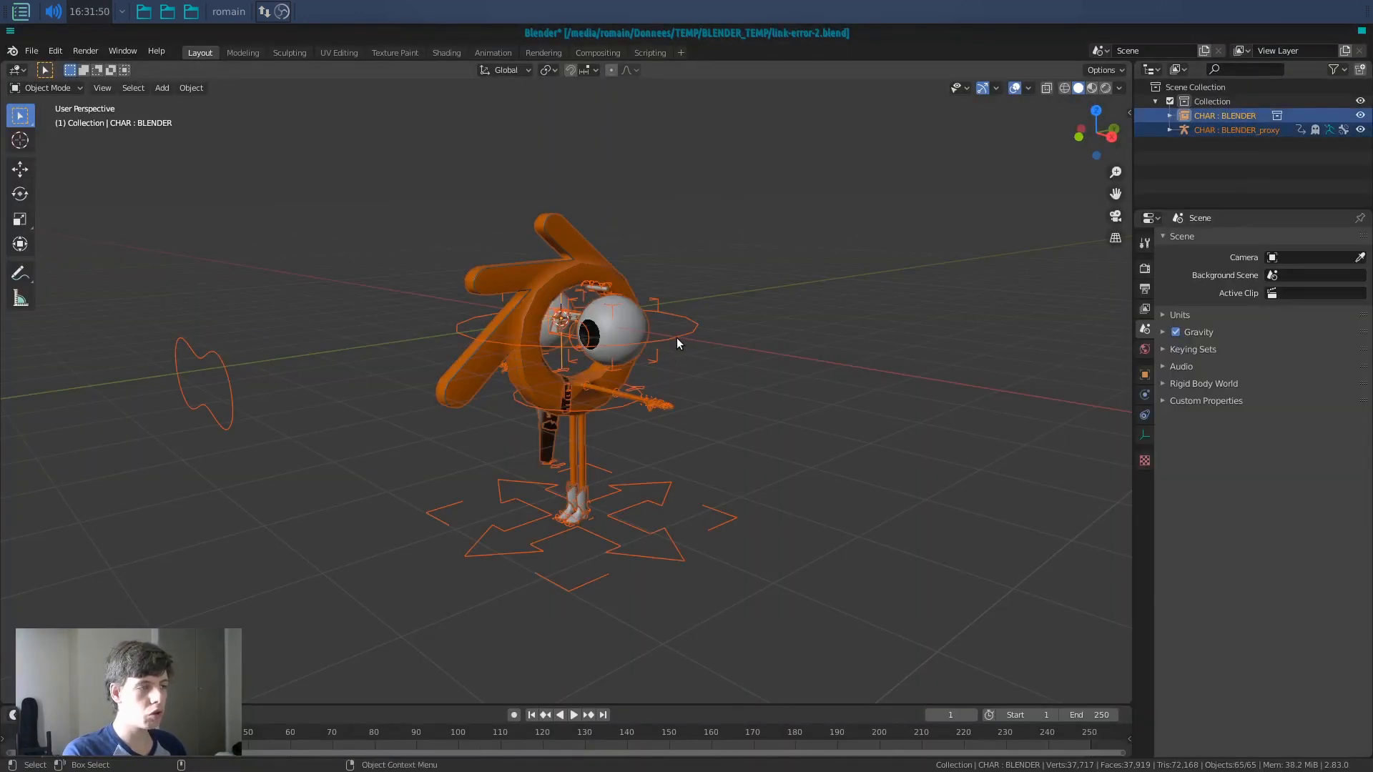
left_click(676, 338)
key("ctrl+Tab")
left_click(697, 327)
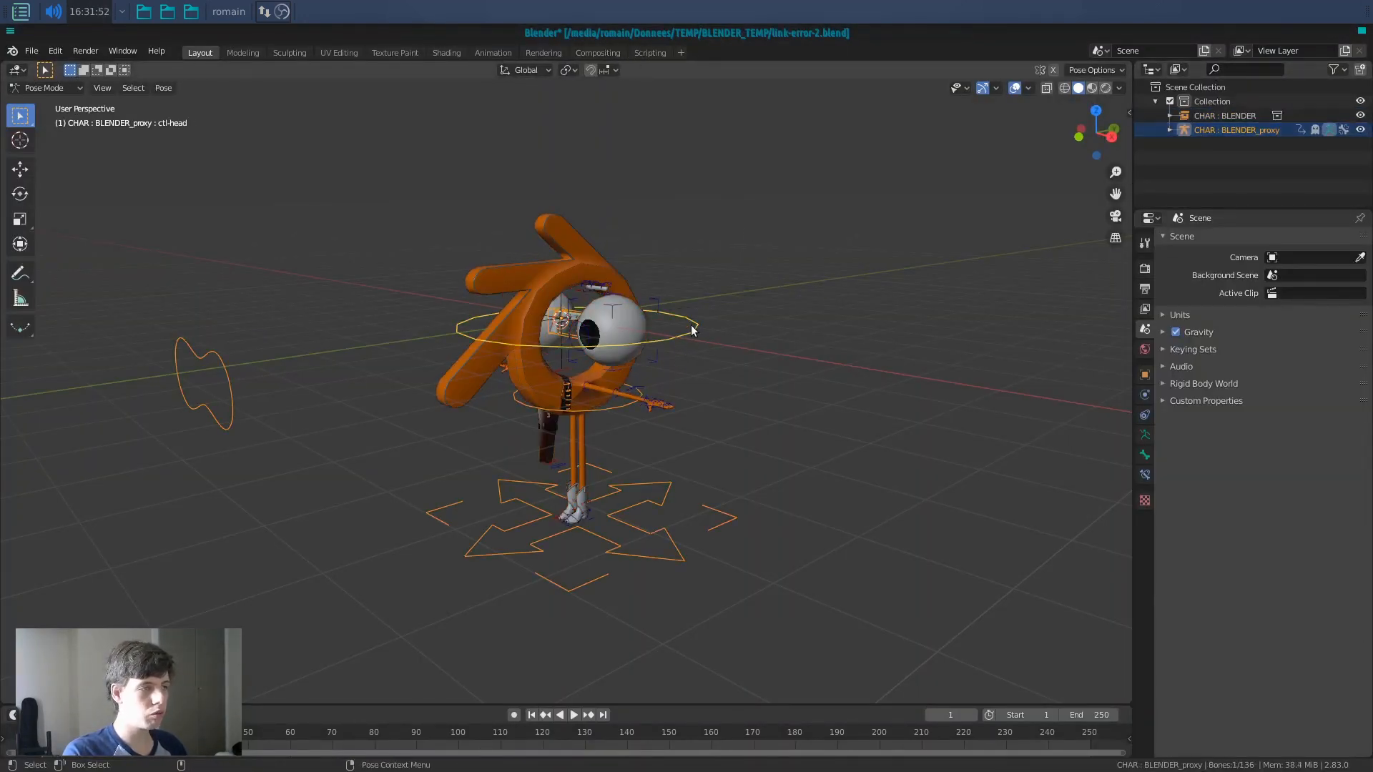
key("ctrl+Tab")
key("alt+a")
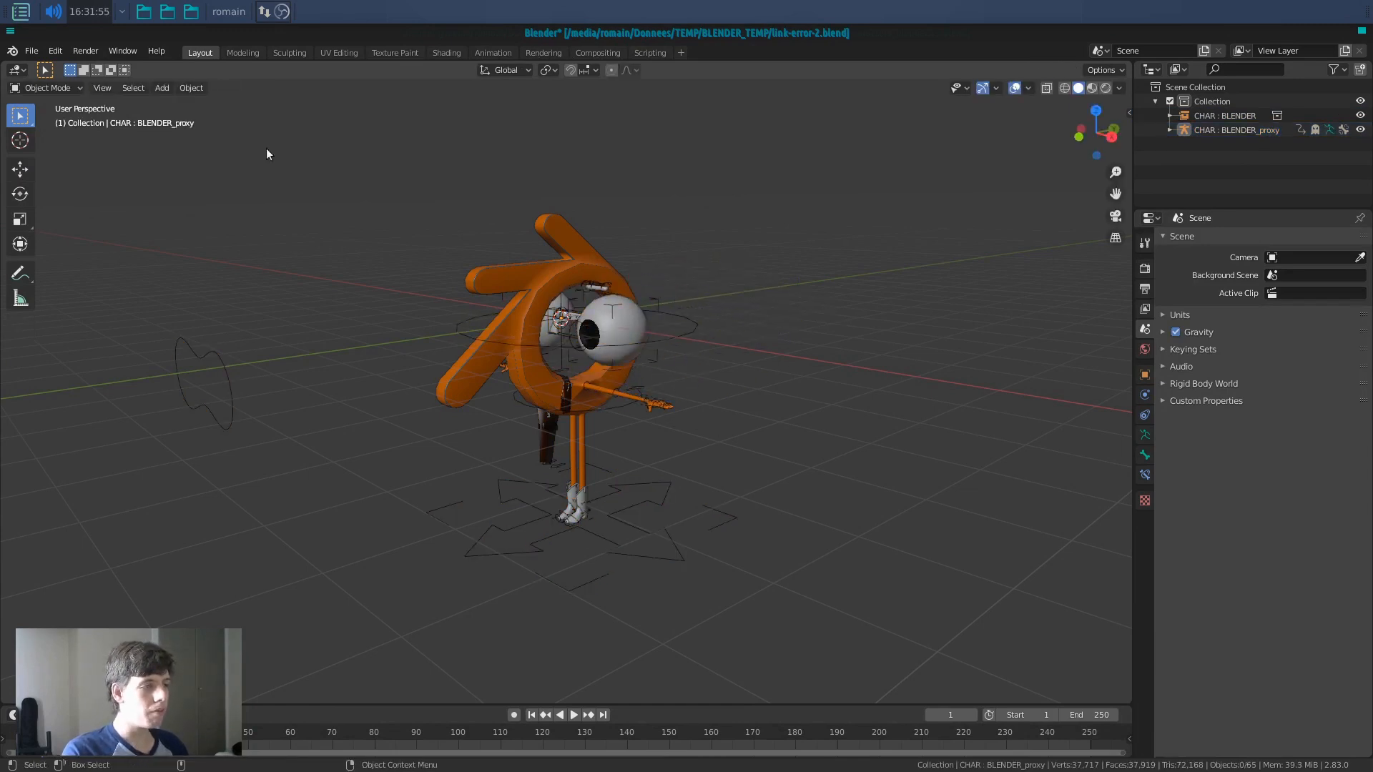
Step: Reopen link-error-2.blend from the recent files, saving the pending changes first
left_click(32, 50)
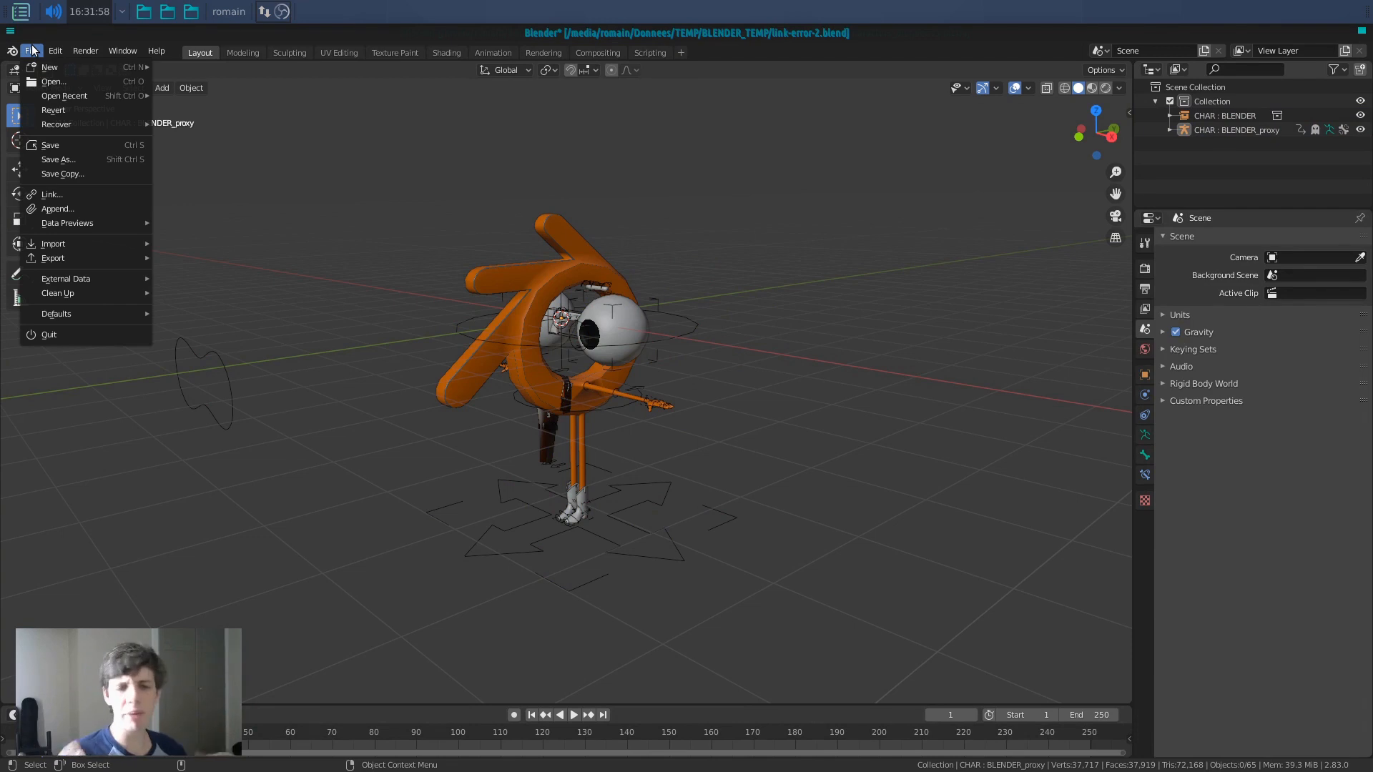
left_click(167, 91)
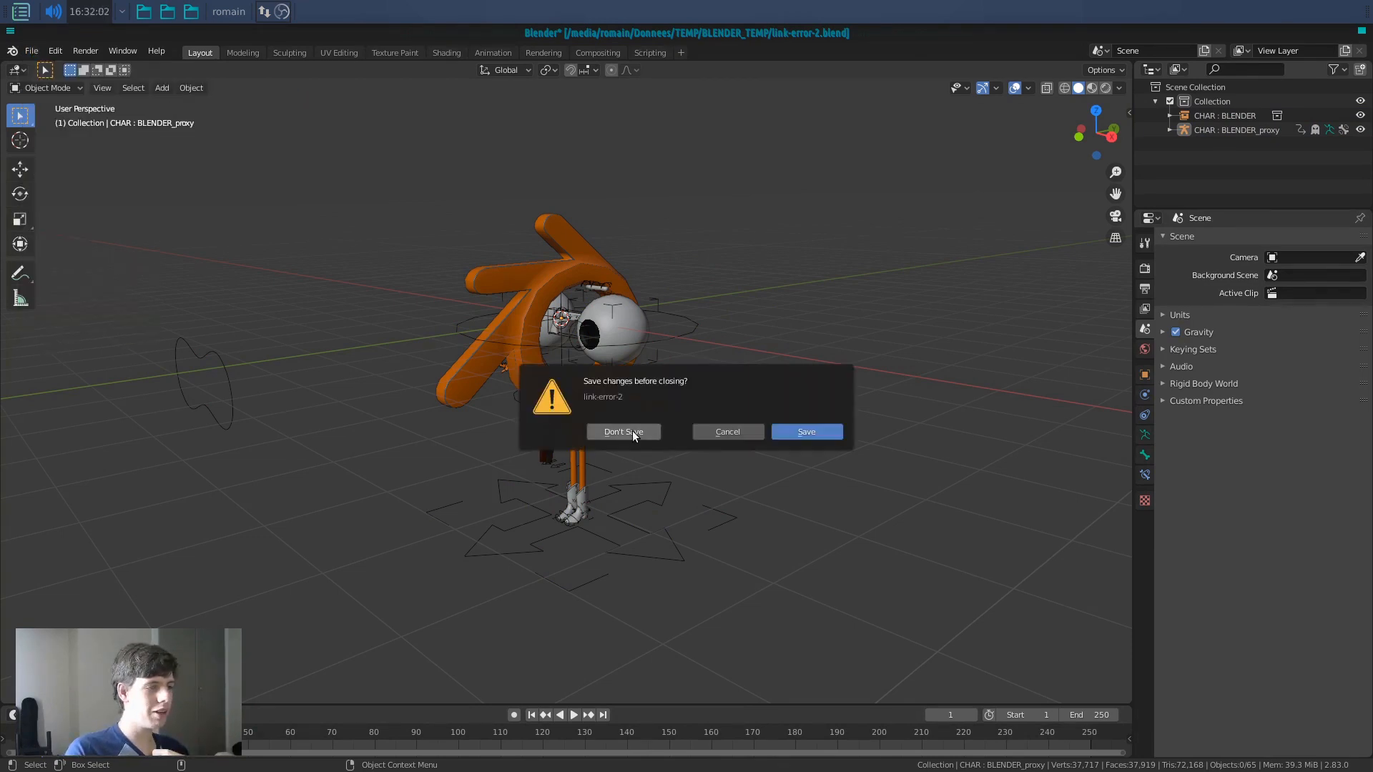
left_click(811, 429)
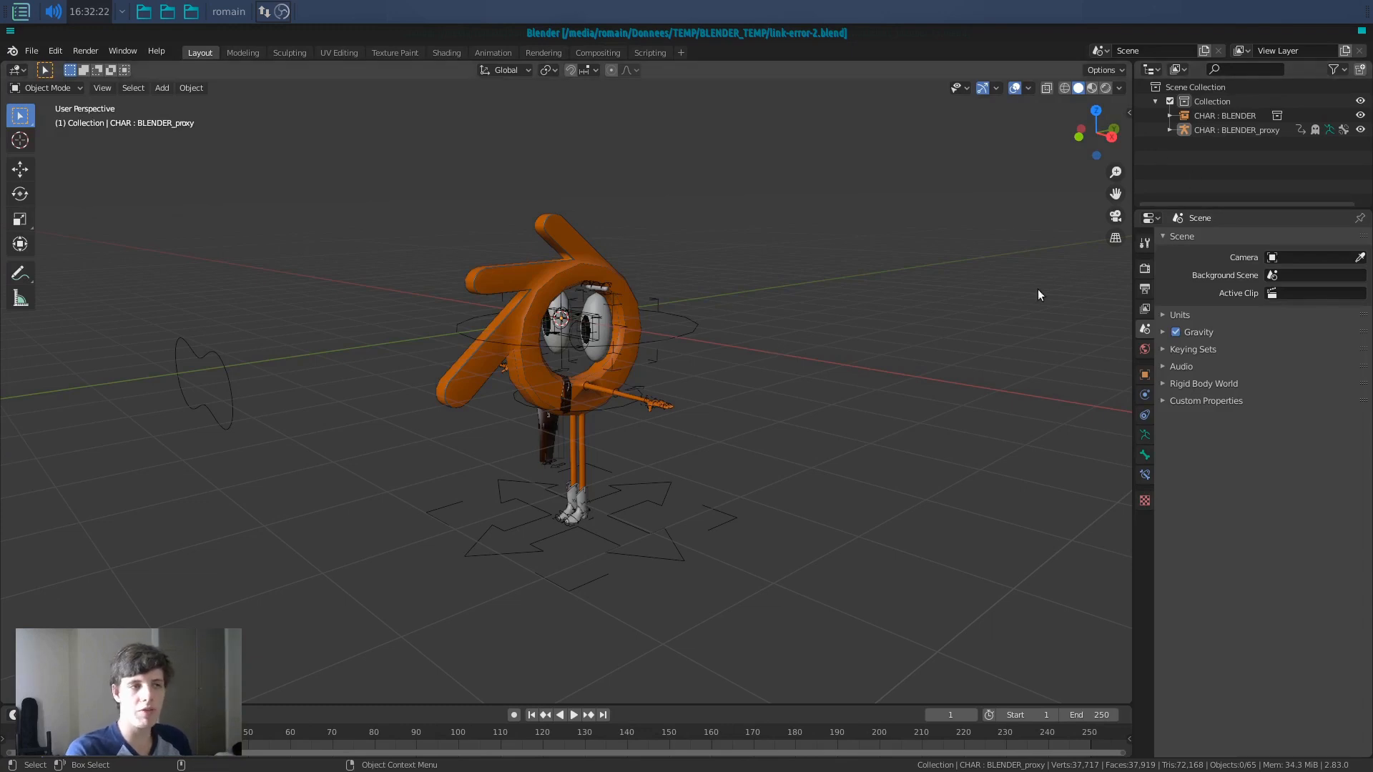
Step: Test moving the proxy's ctl-eye.L and ground arrow controls in Pose Mode, cancel the moves, and return to Object Mode
left_click(685, 327)
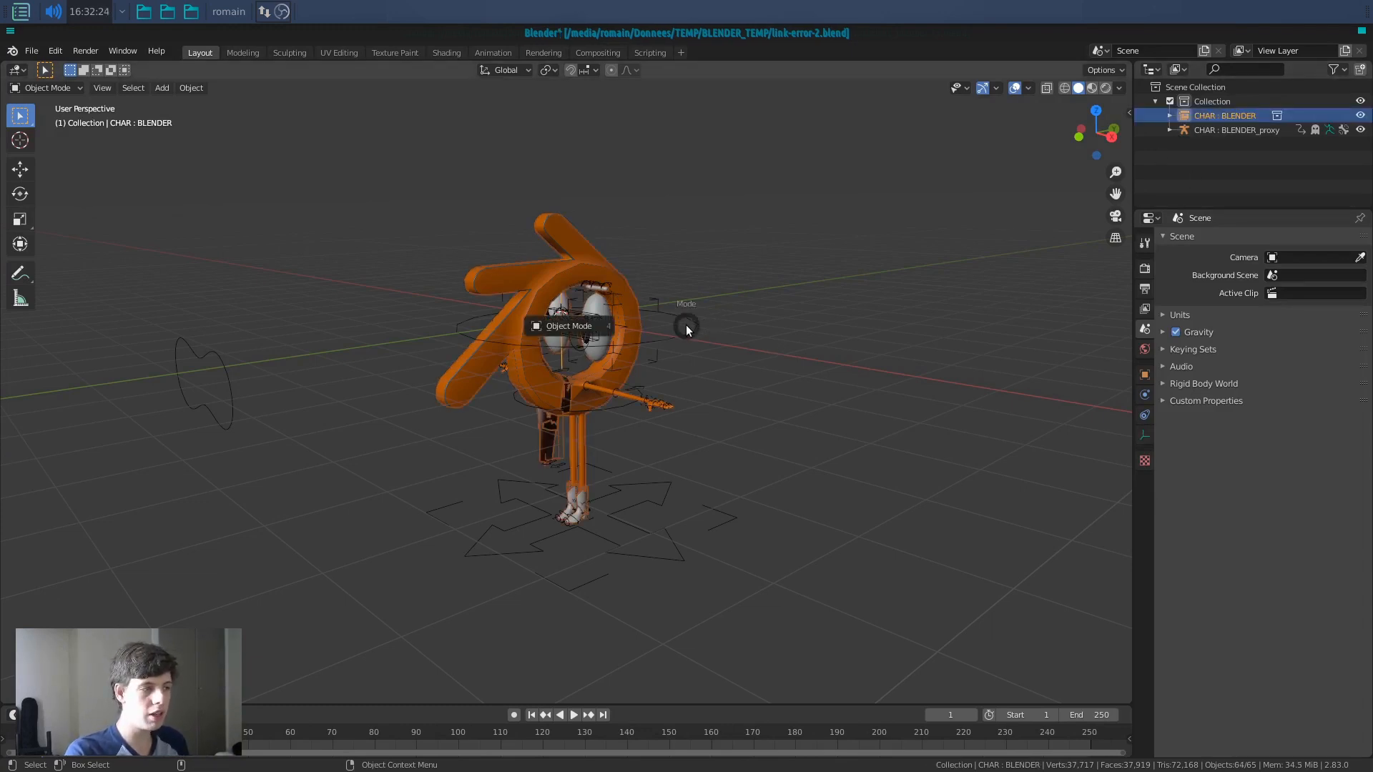
key("ctrl+Tab")
left_click(682, 339)
key("g")
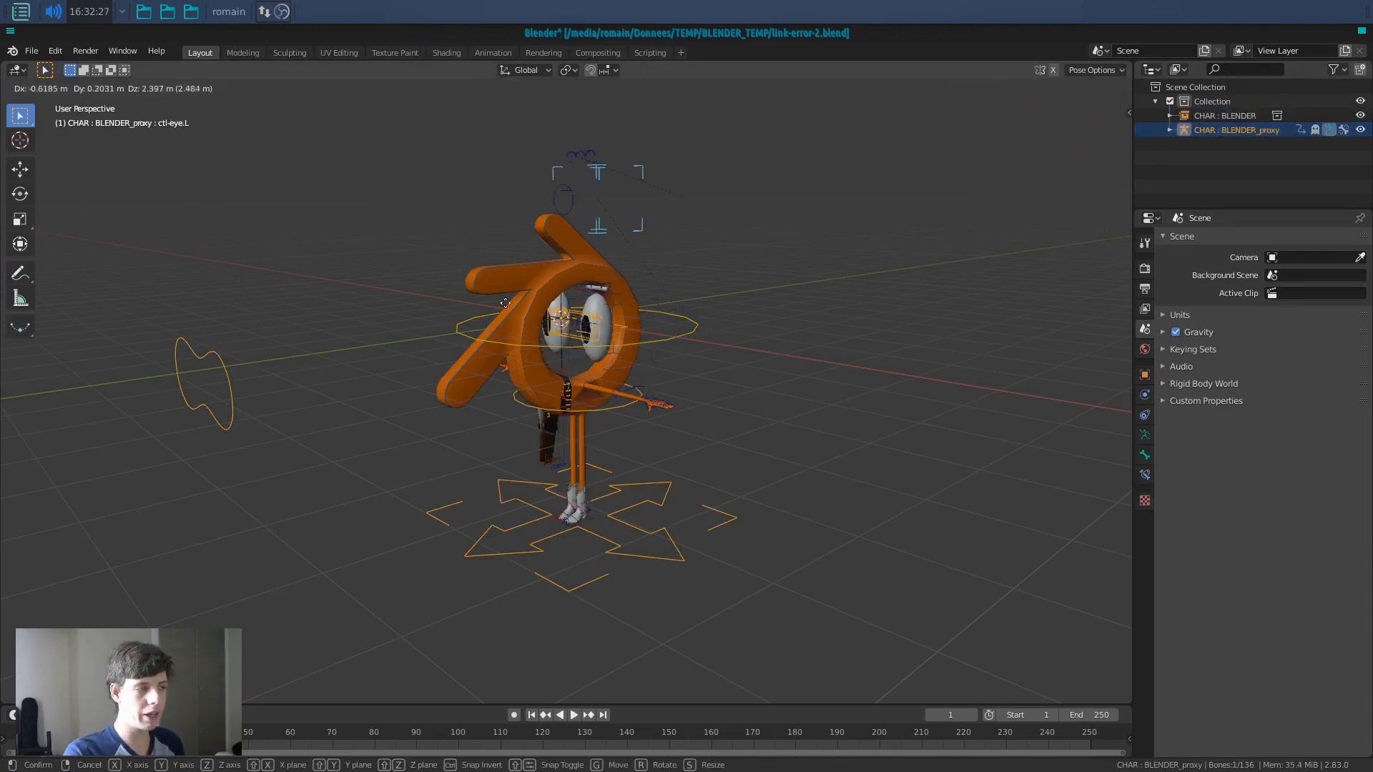
key("Escape")
left_click(628, 512)
key("g")
key("Escape")
left_click(745, 474)
key("ctrl+Tab")
left_click(744, 474)
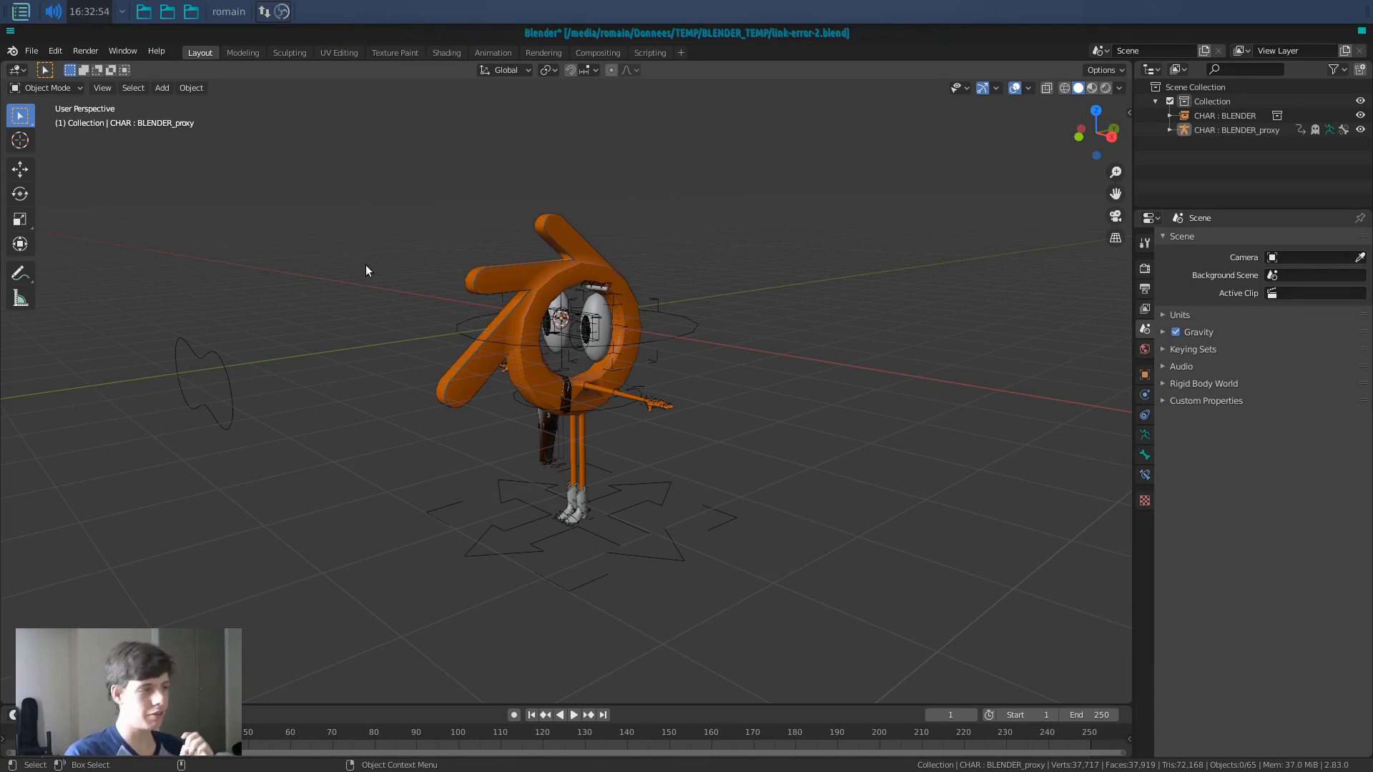
Step: Show the Info editor in the main area to read the library loading reports, and restore the 3D Viewport
left_click(18, 70)
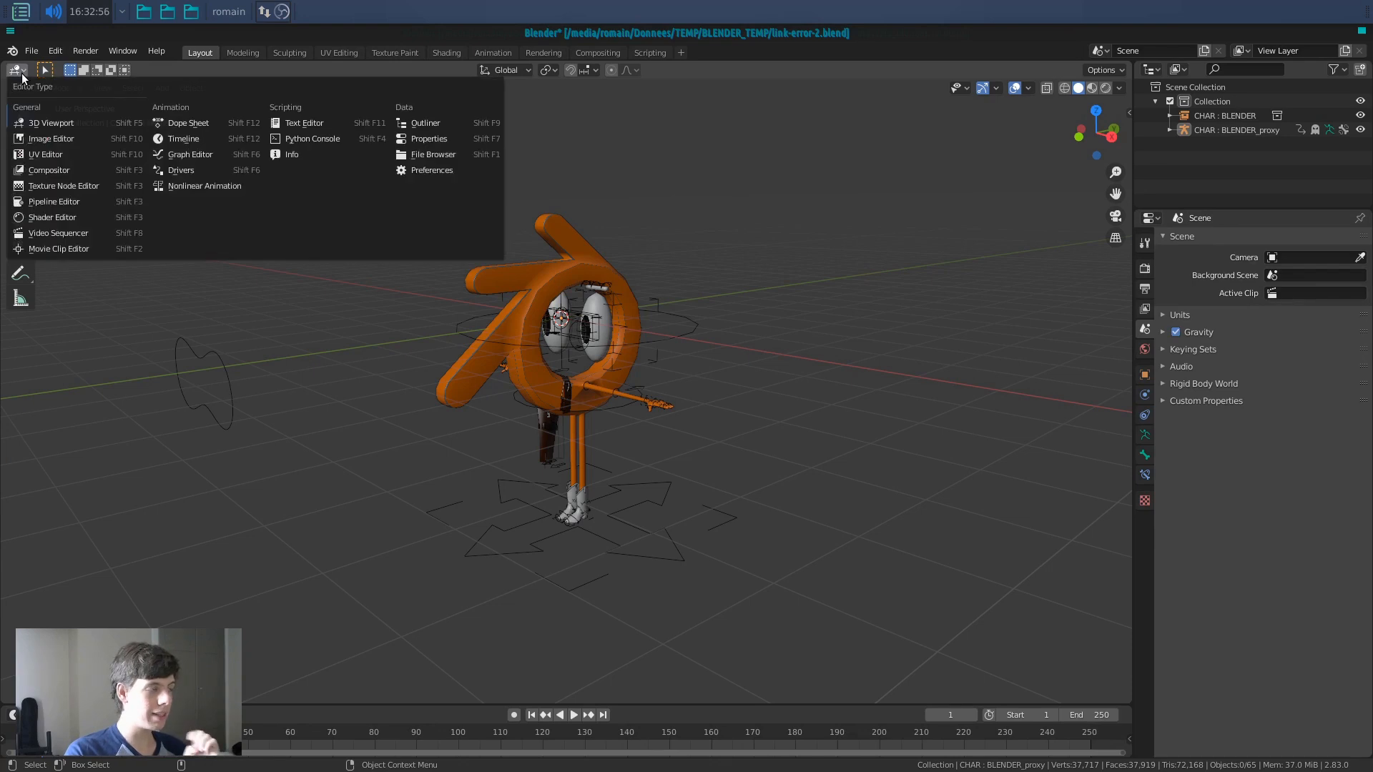
left_click(314, 156)
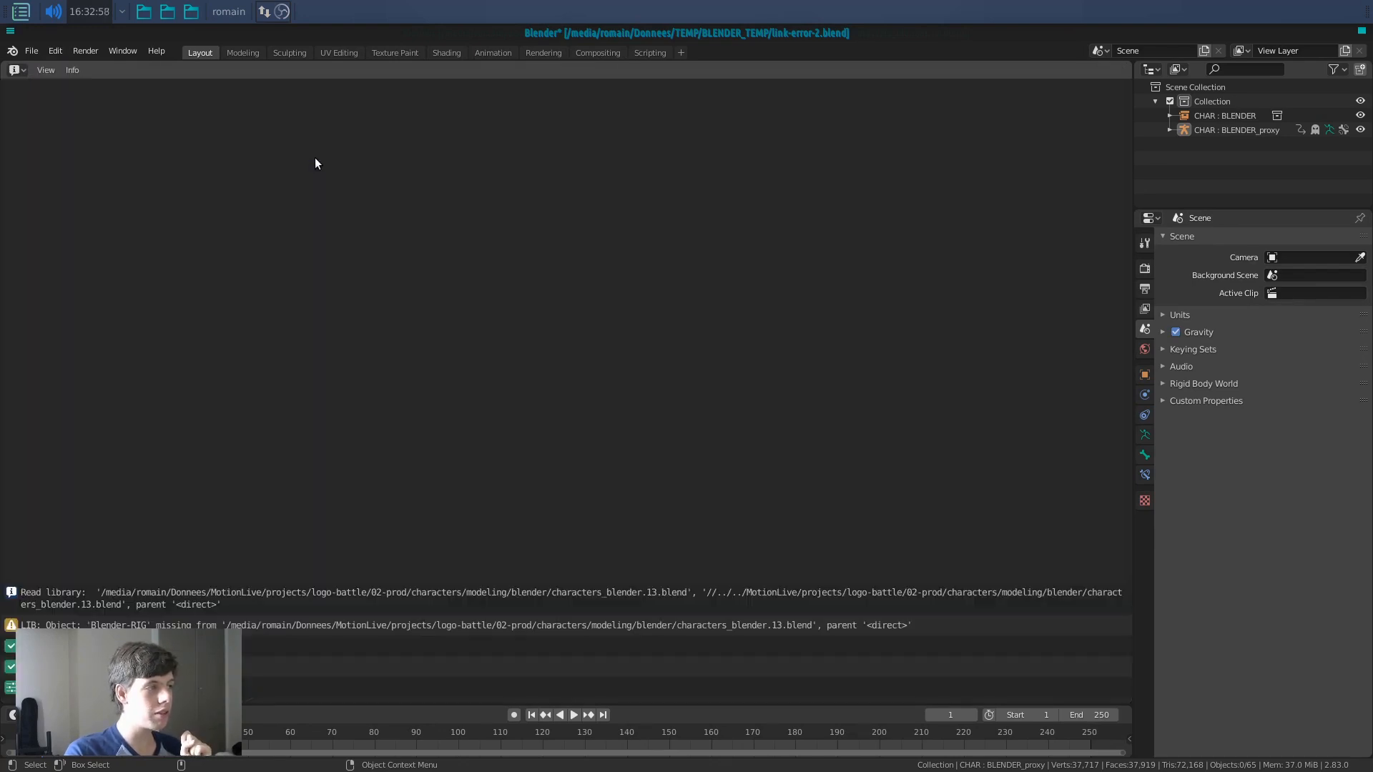
left_click(114, 627)
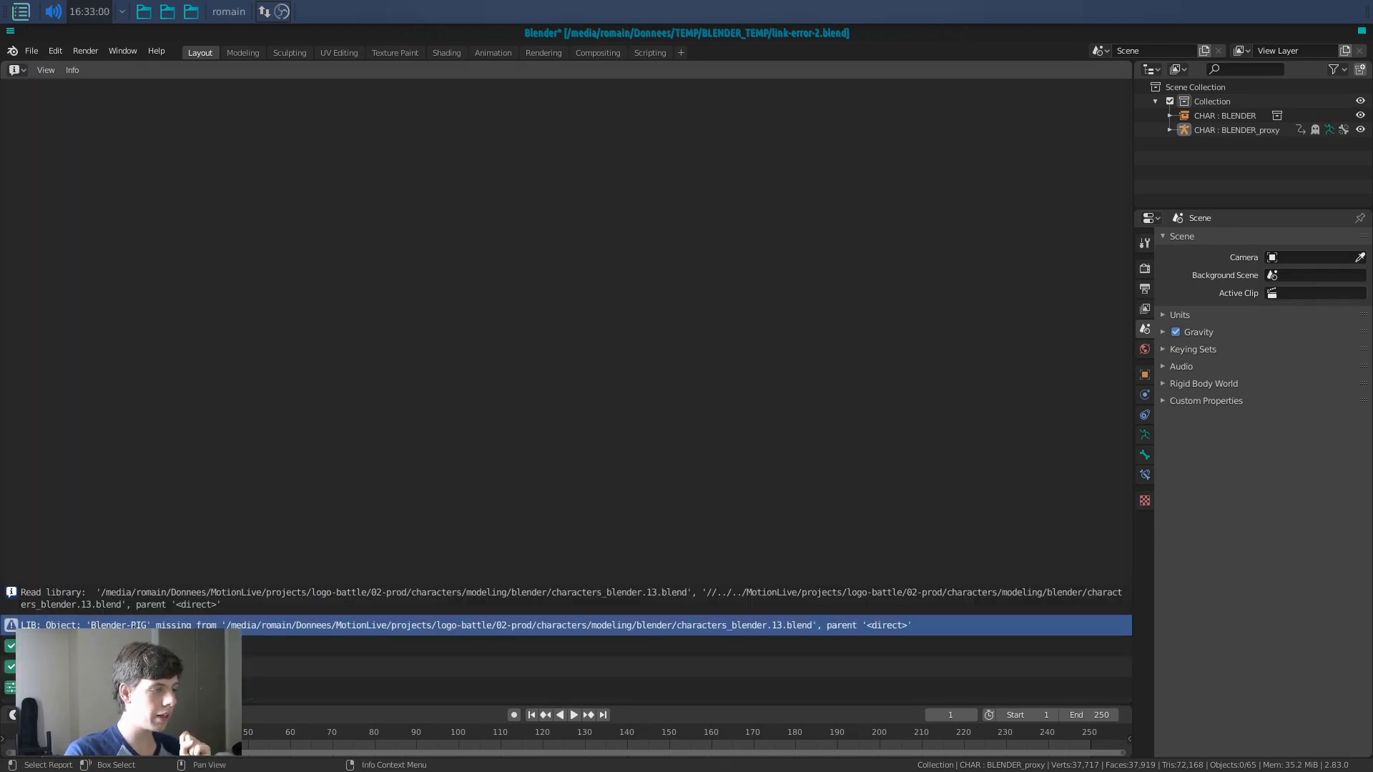
left_click(129, 646)
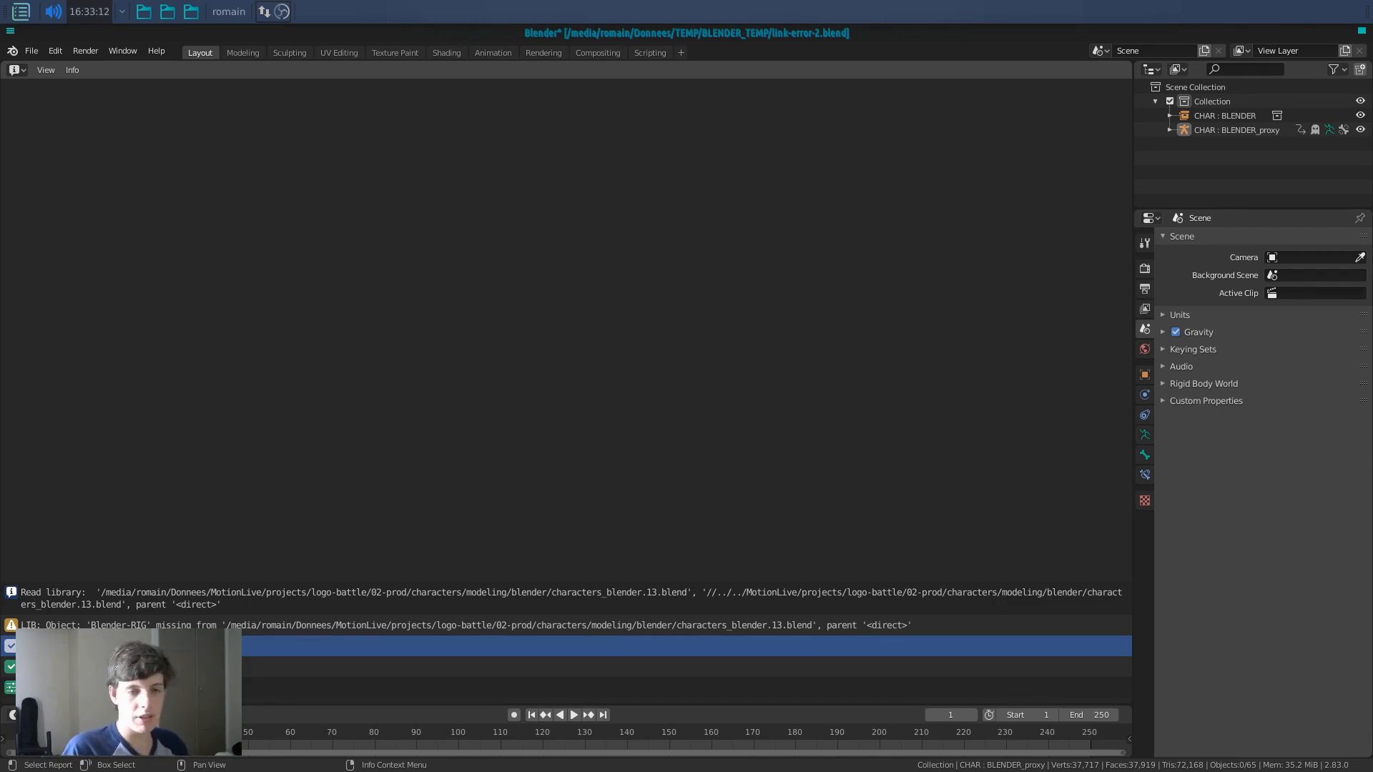
left_click(17, 70)
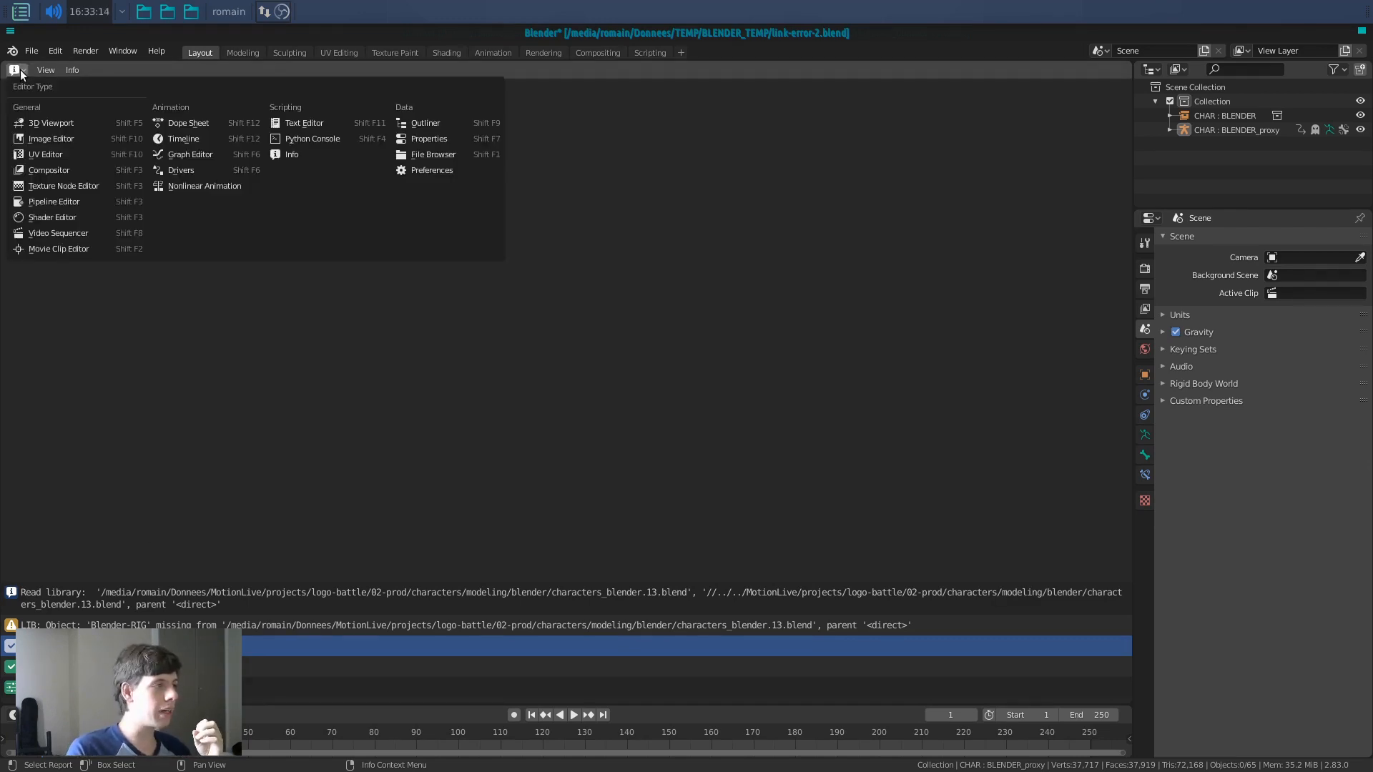
left_click(52, 123)
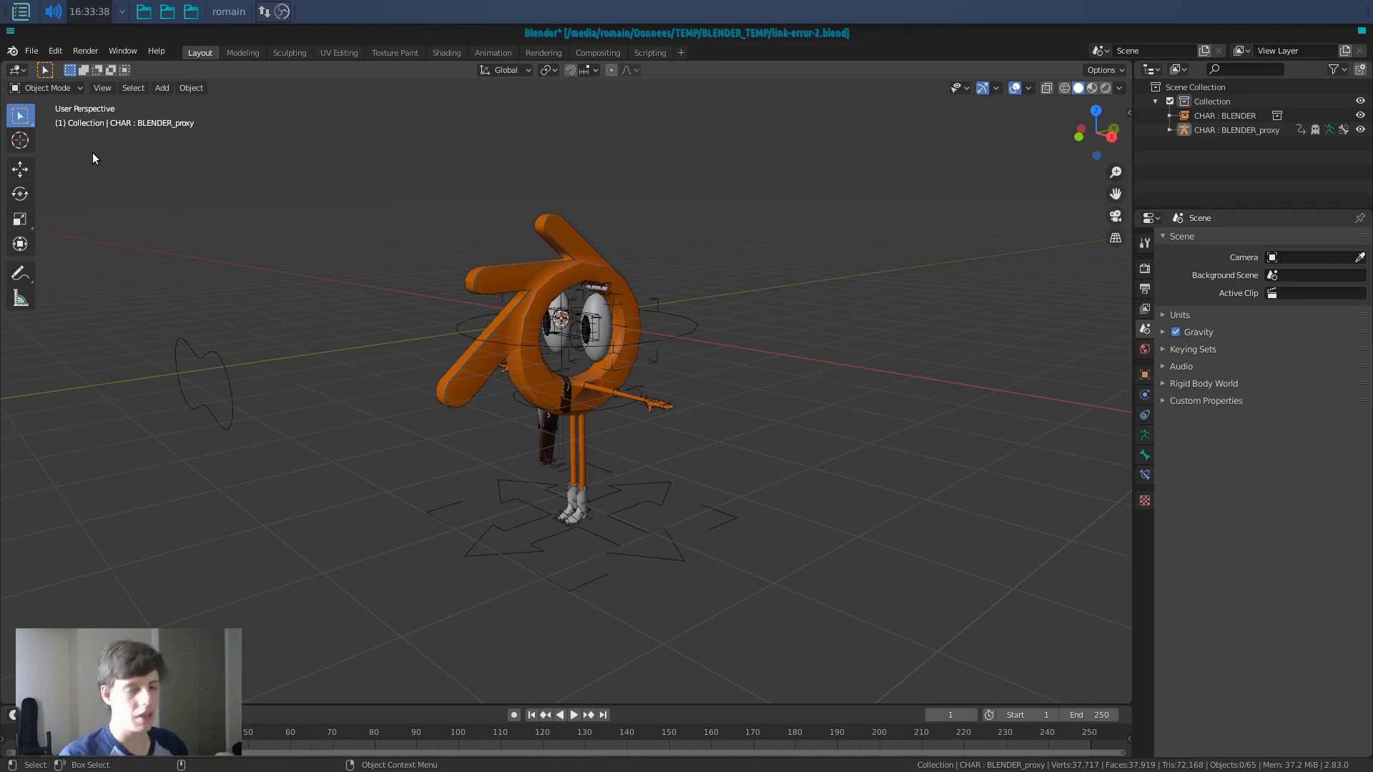
Step: Switch to the characters_blender.13.blend window, rename the Blender-RIG2 armature to Blender-RIG, and save the file
key("alt+Tab")
key("alt+Tab")
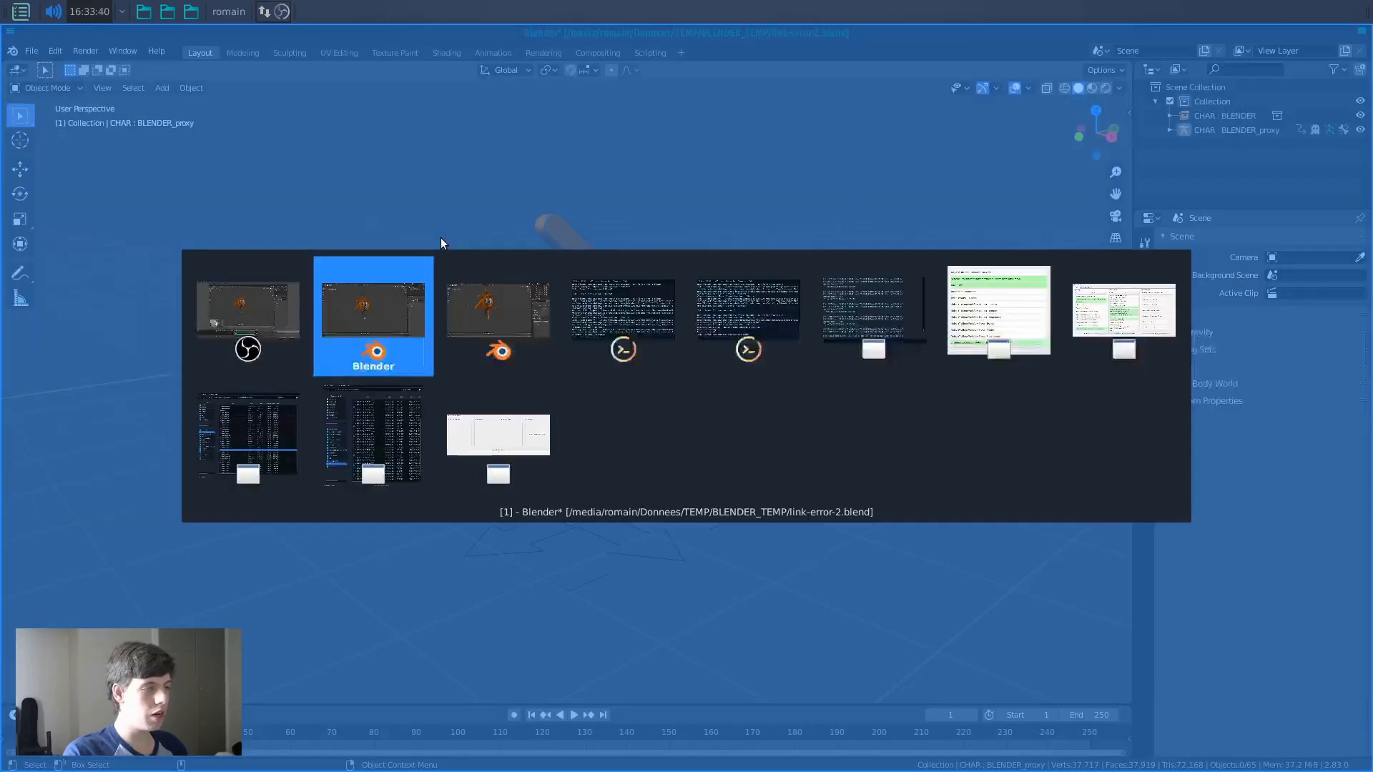
double_click(1214, 200)
key("End")
key("BackSpace")
key("Return")
left_click(900, 289)
key("ctrl+s")
Step: Switch back to link-error-2.blend and reopen it from the recent files without saving the changes
key("alt+Tab")
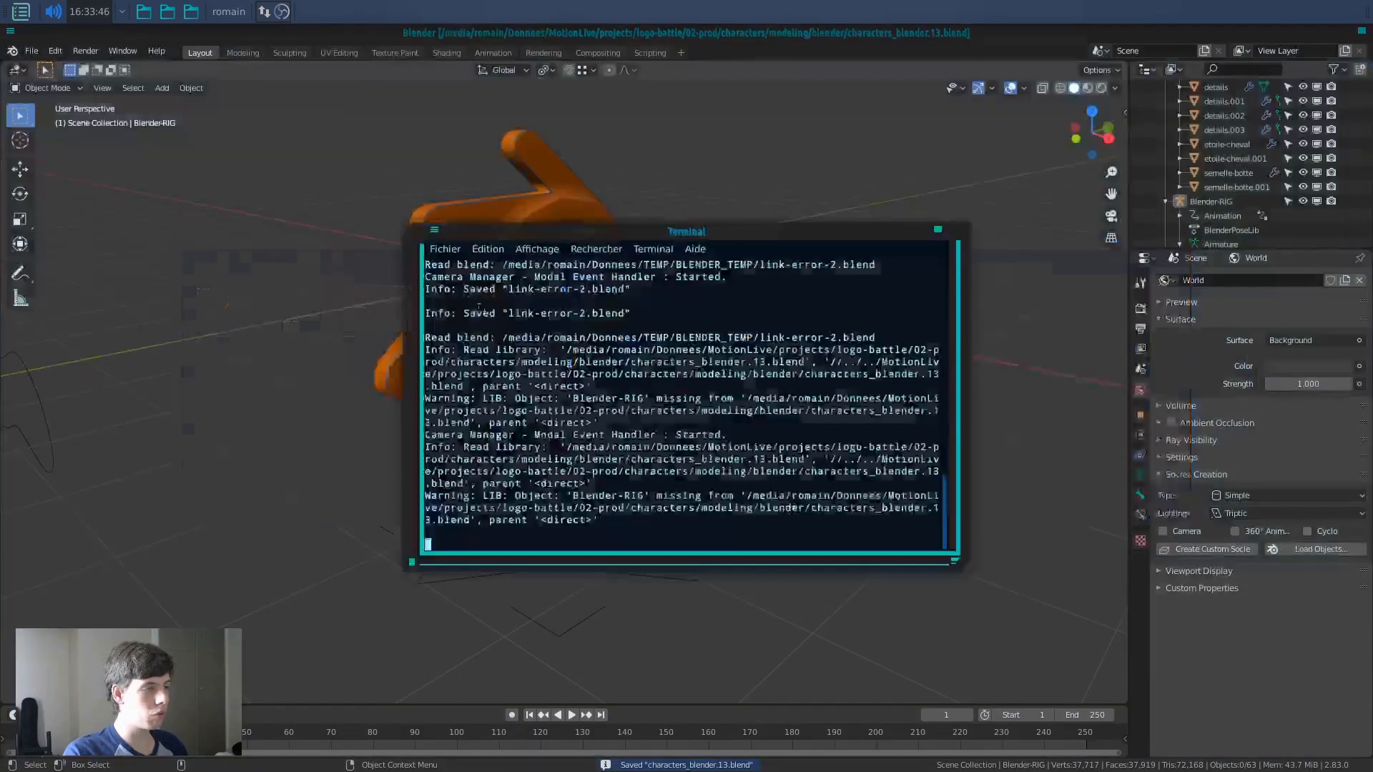
key("alt+Tab")
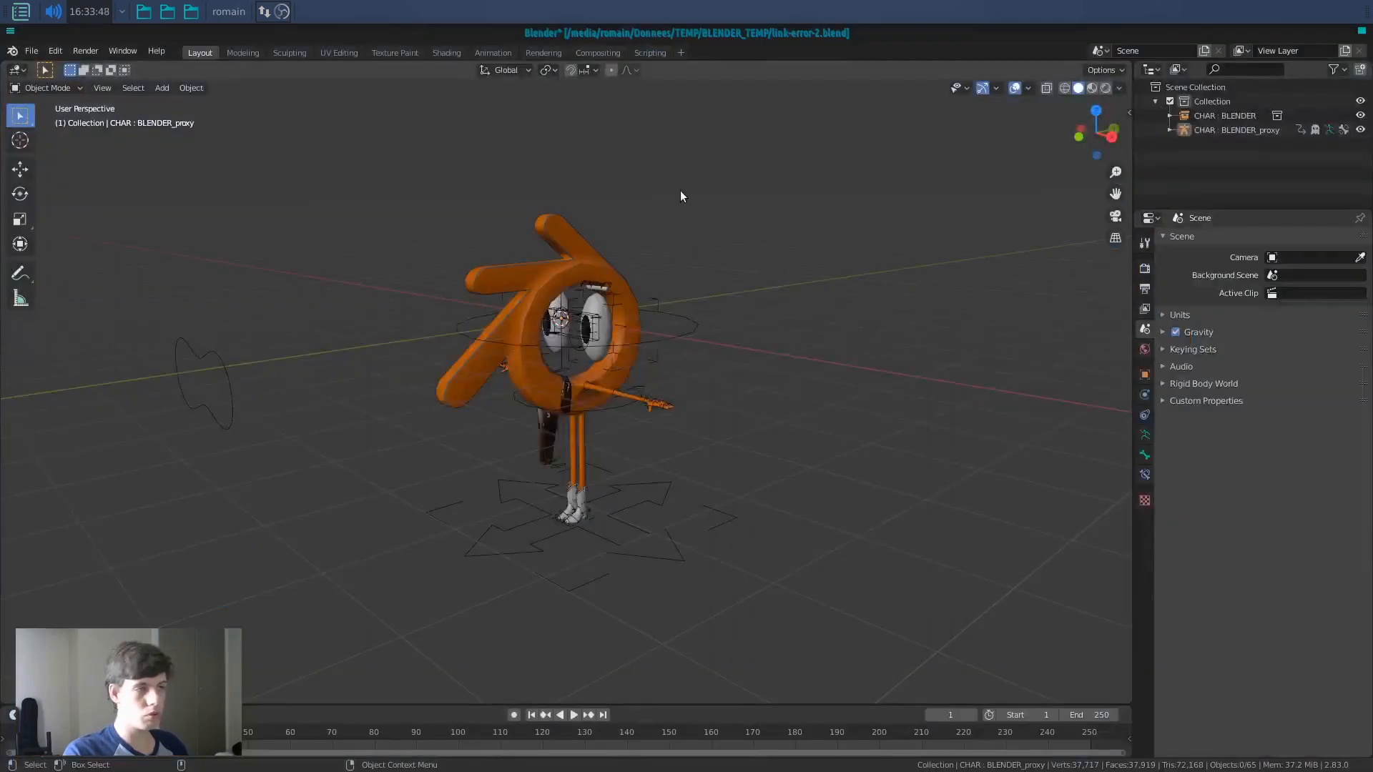
left_click(32, 51)
mouse_move(70, 99)
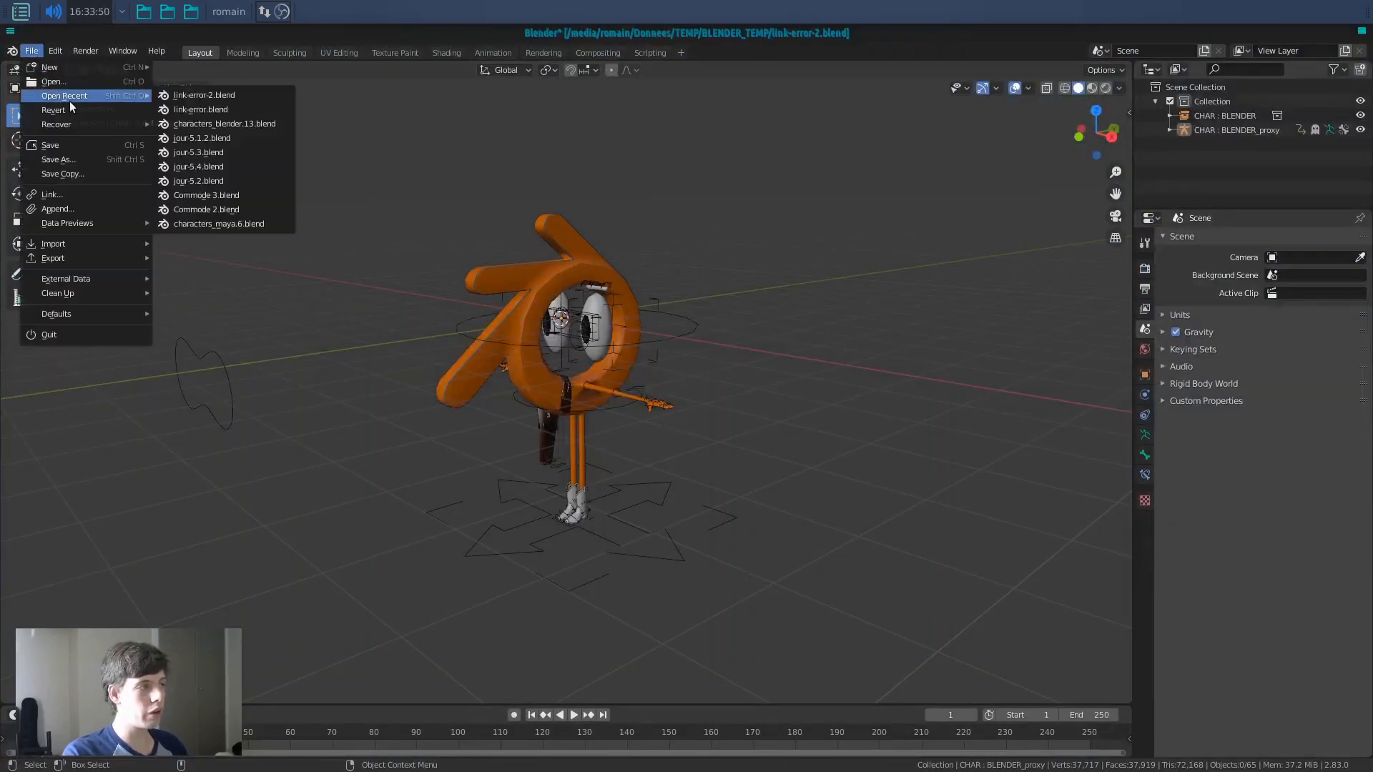
left_click(252, 97)
left_click(629, 432)
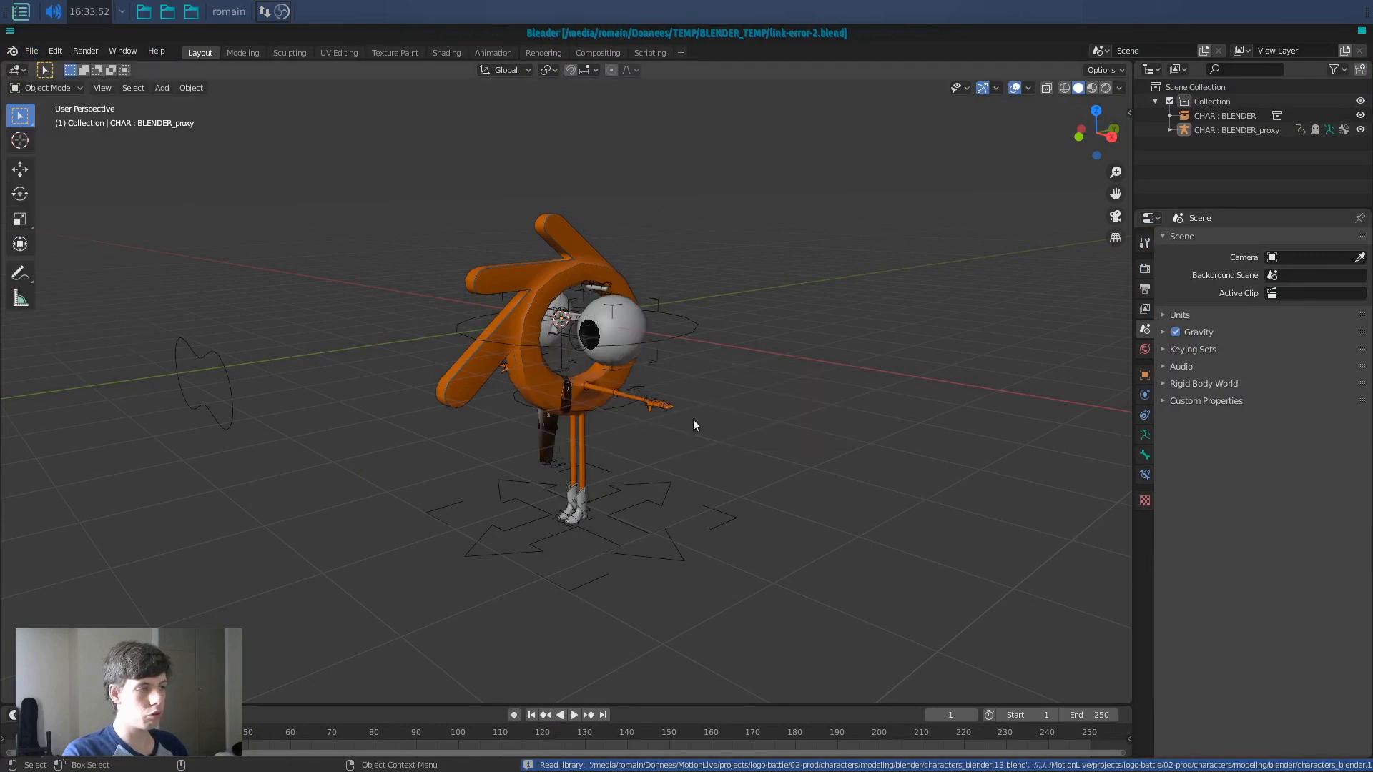
Step: Test moving the proxy's ctl-head control in Pose Mode, cancel the move, and return to Object Mode
key("ctrl+Tab")
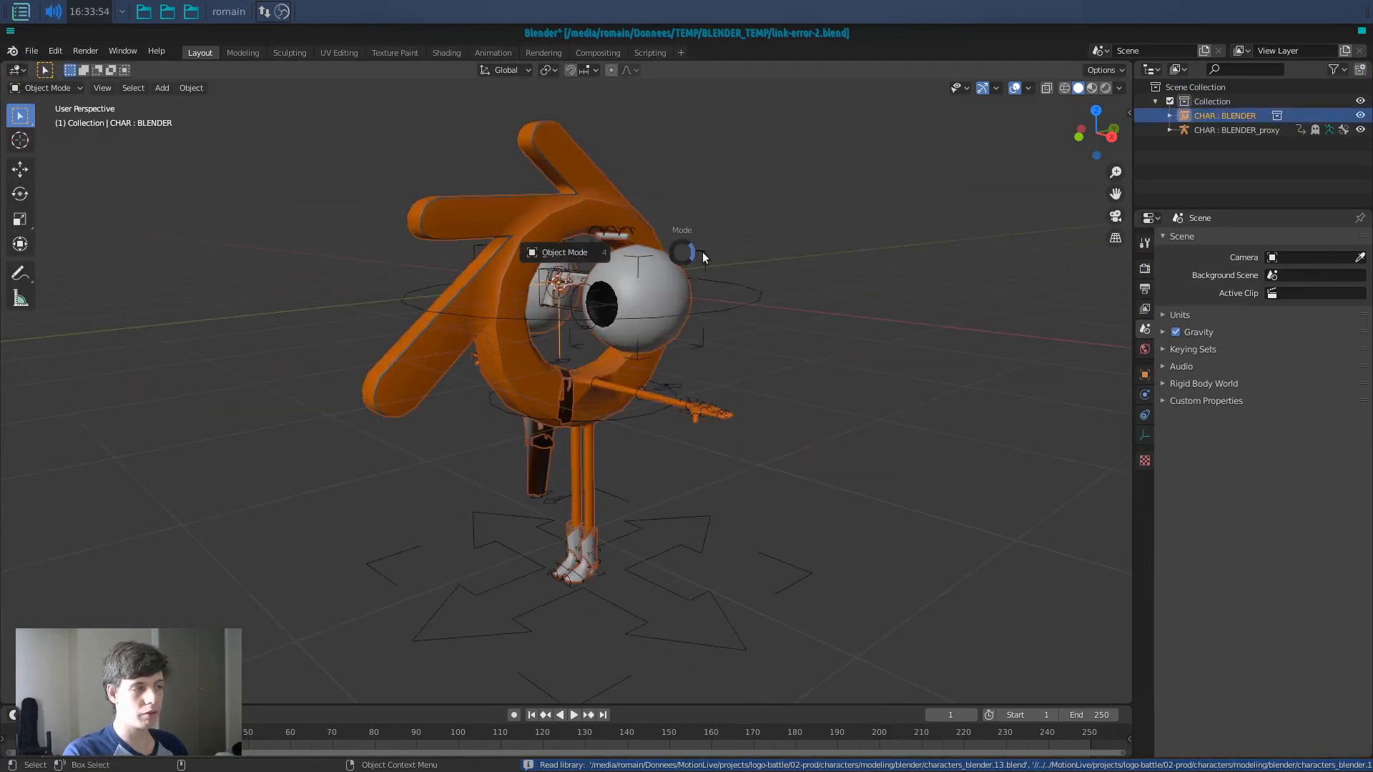
key("g")
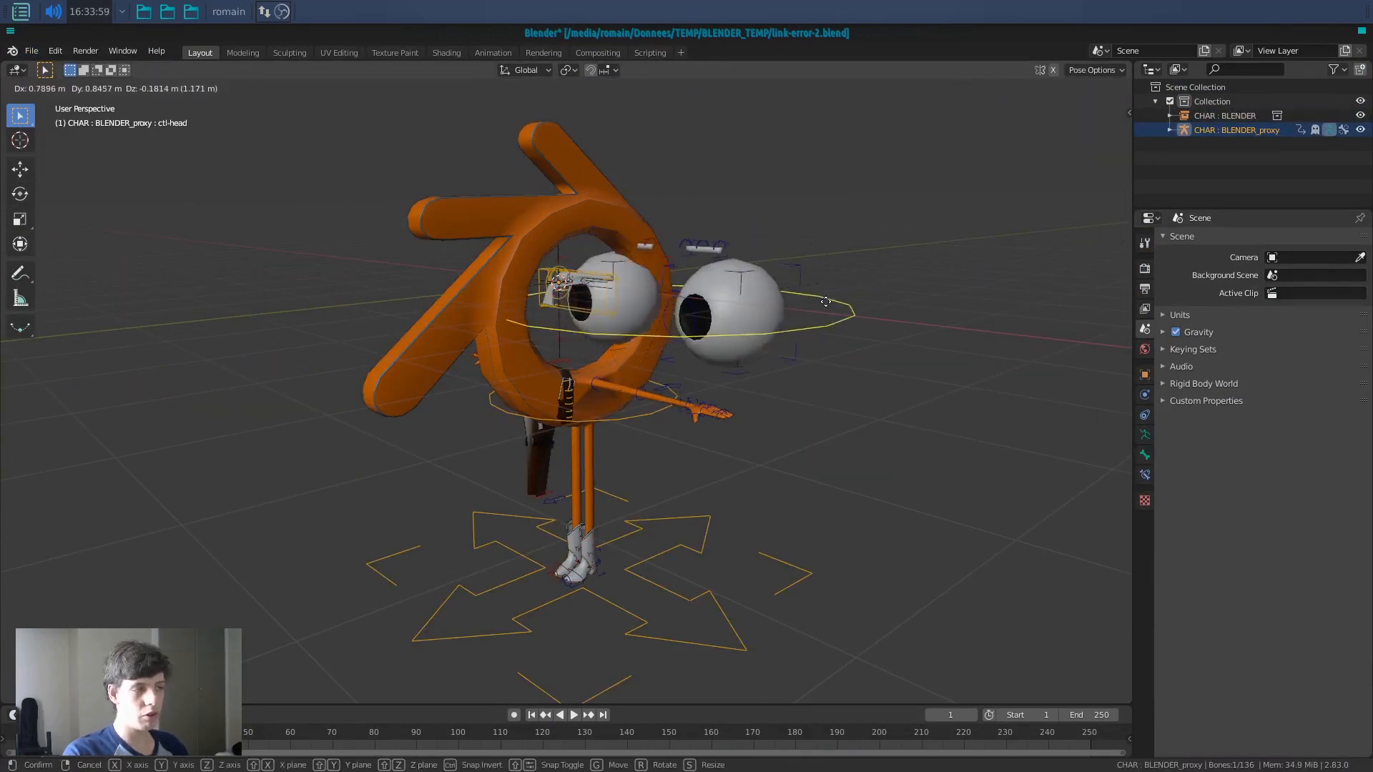
right_click(865, 311)
key("ctrl+Tab")
left_click(874, 329)
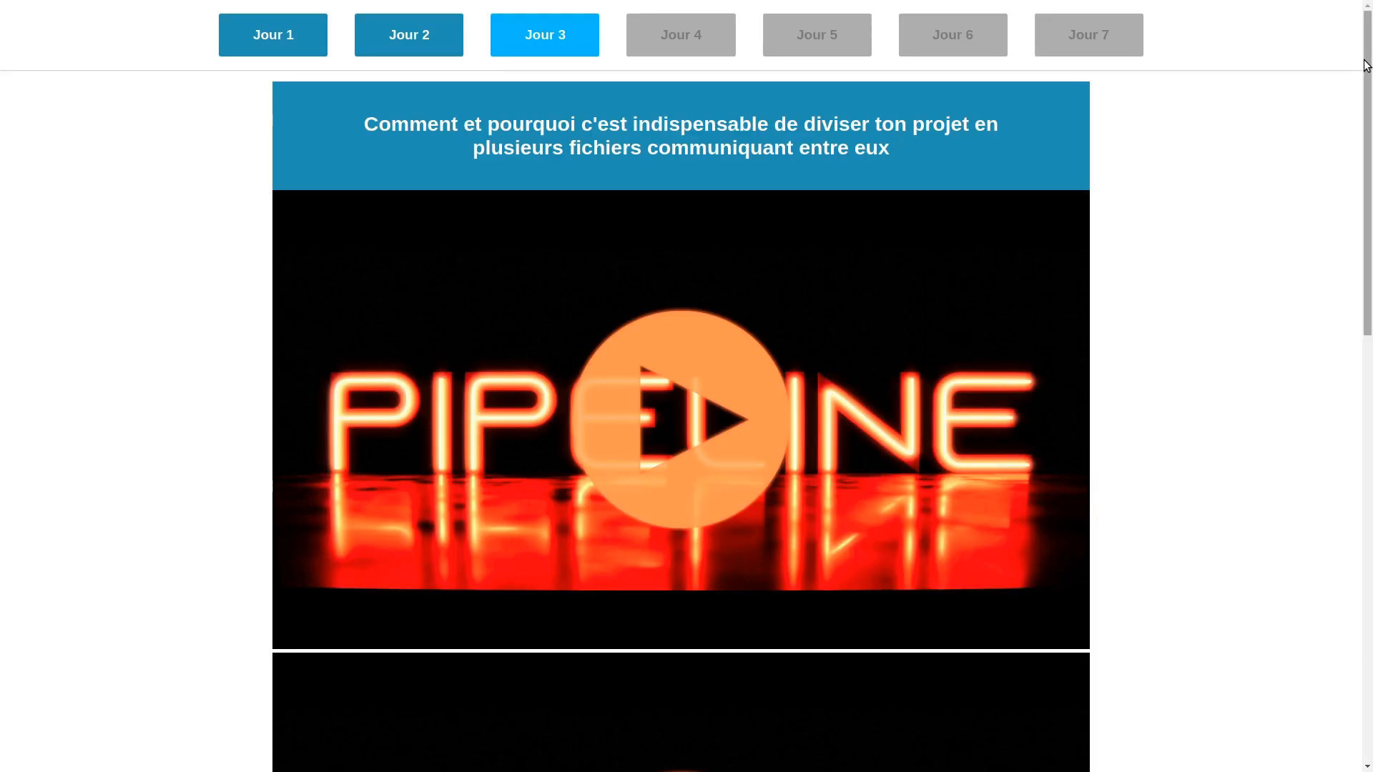
Step: In the web browser, go through the Jour 3 course page, open the MAPP plug-in page, and download the Blender version
left_click_drag(1369, 65, 1369, 450)
left_click(760, 441)
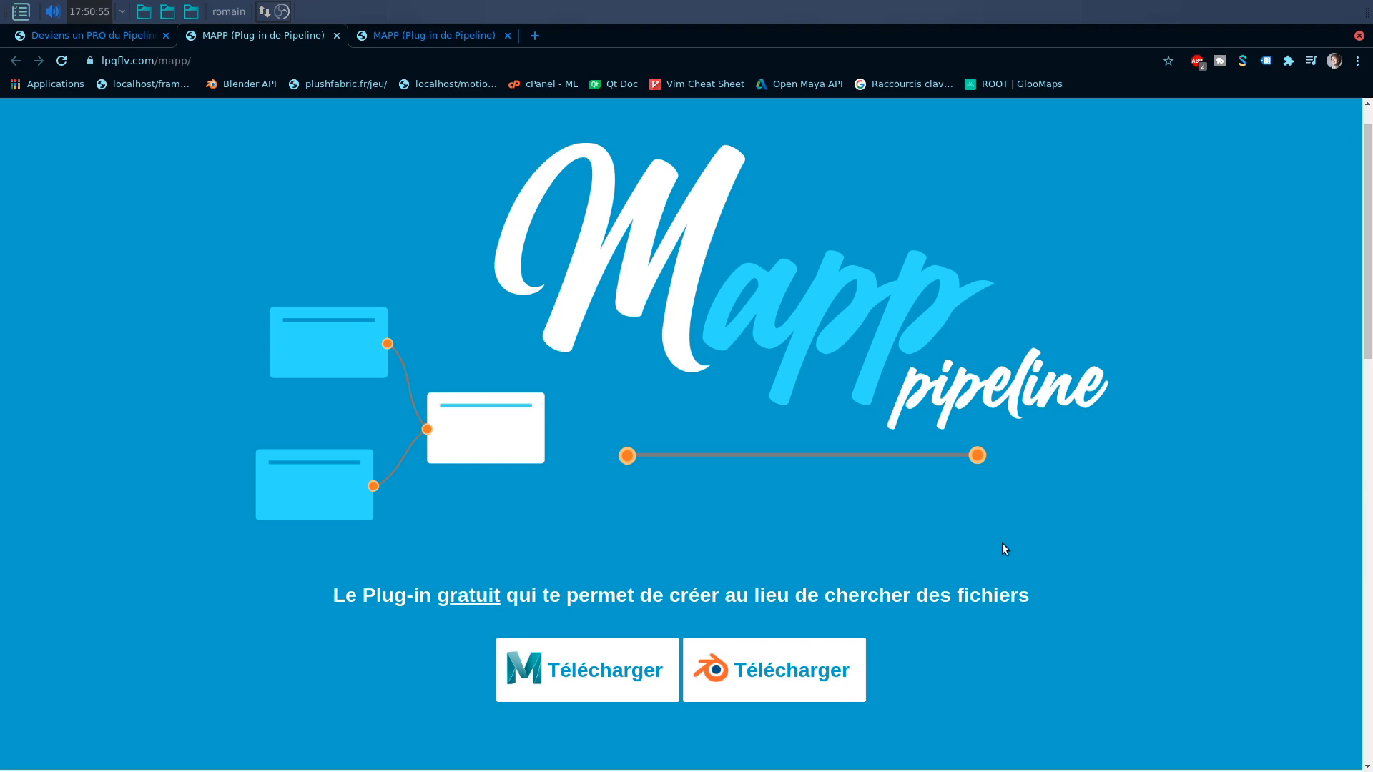
left_click(829, 672)
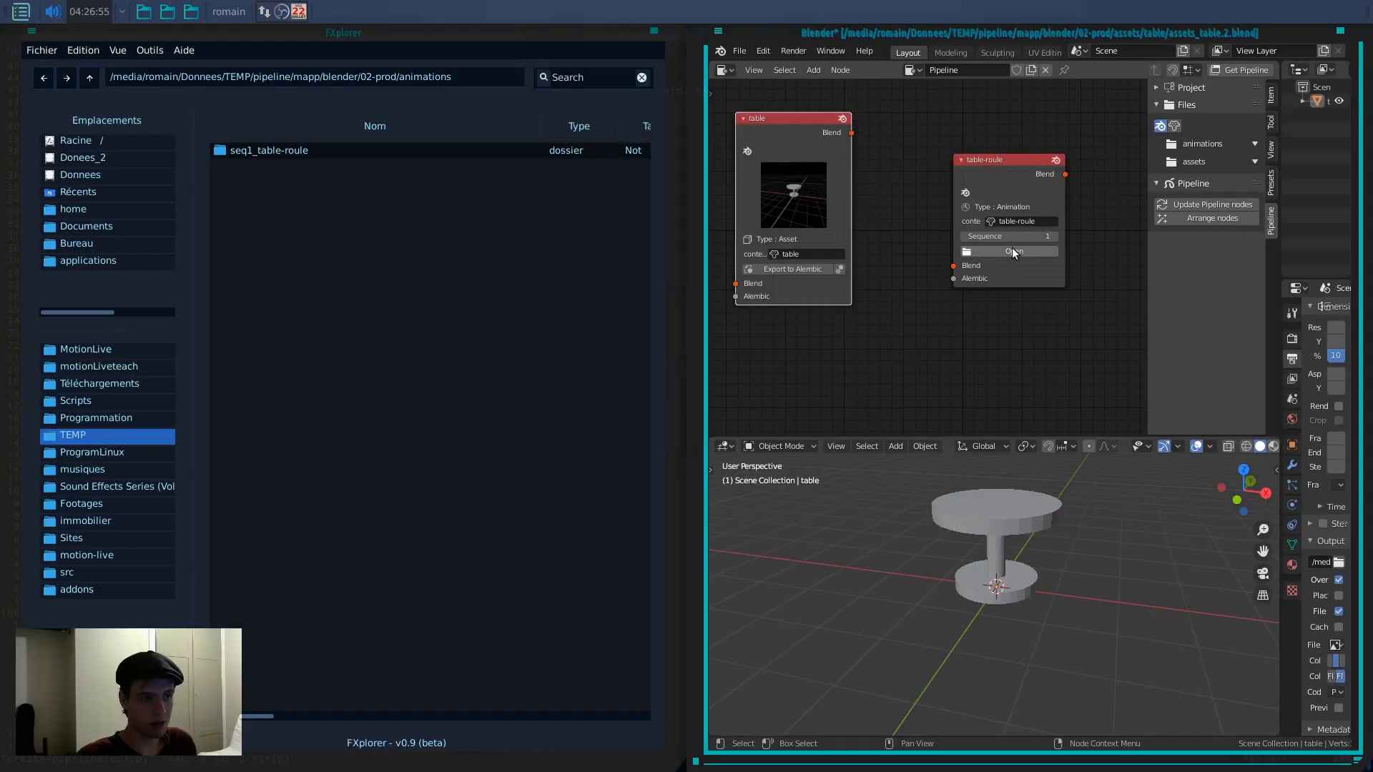
Step: In Blender, open the table-roule animation file from its pipeline node and link the table asset's Cylinder mesh into it
left_click(1011, 247)
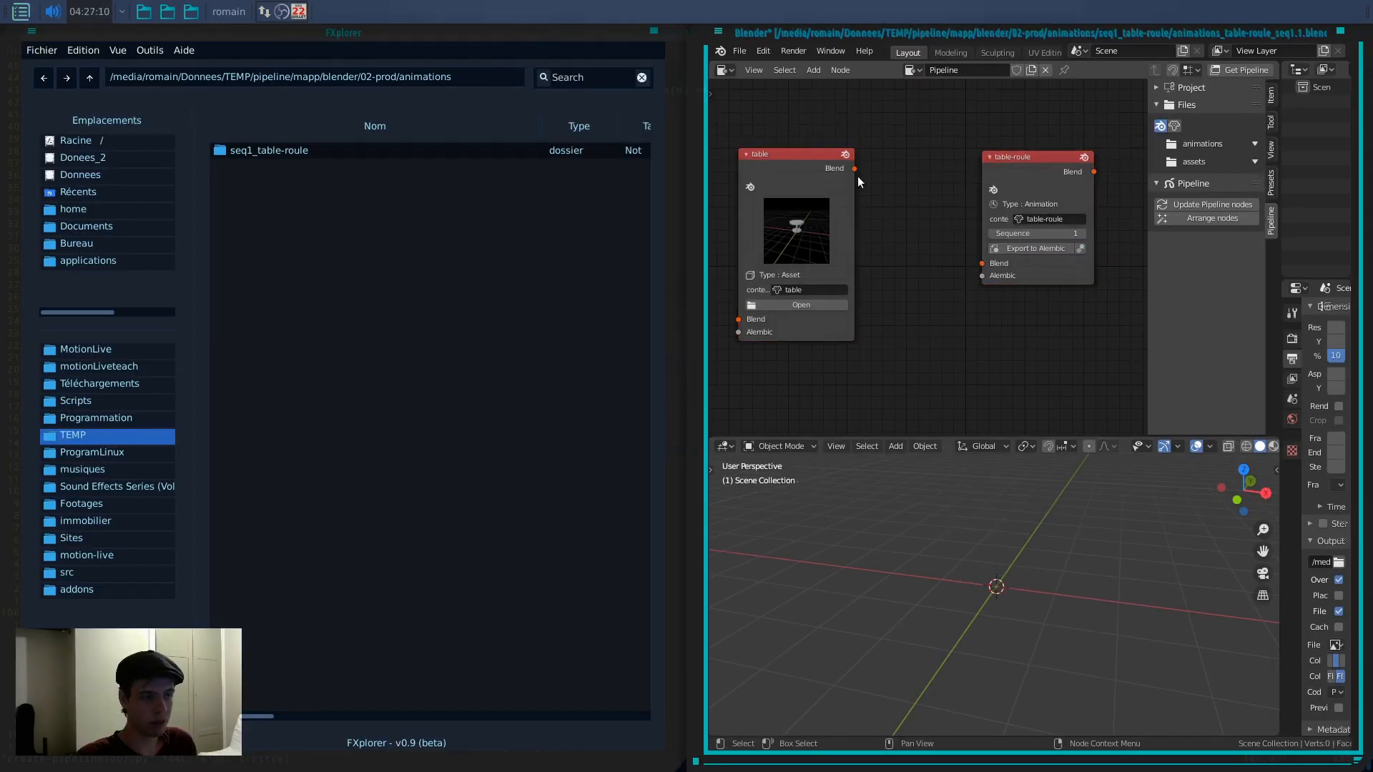
left_click_drag(854, 168, 982, 263)
left_click(885, 391)
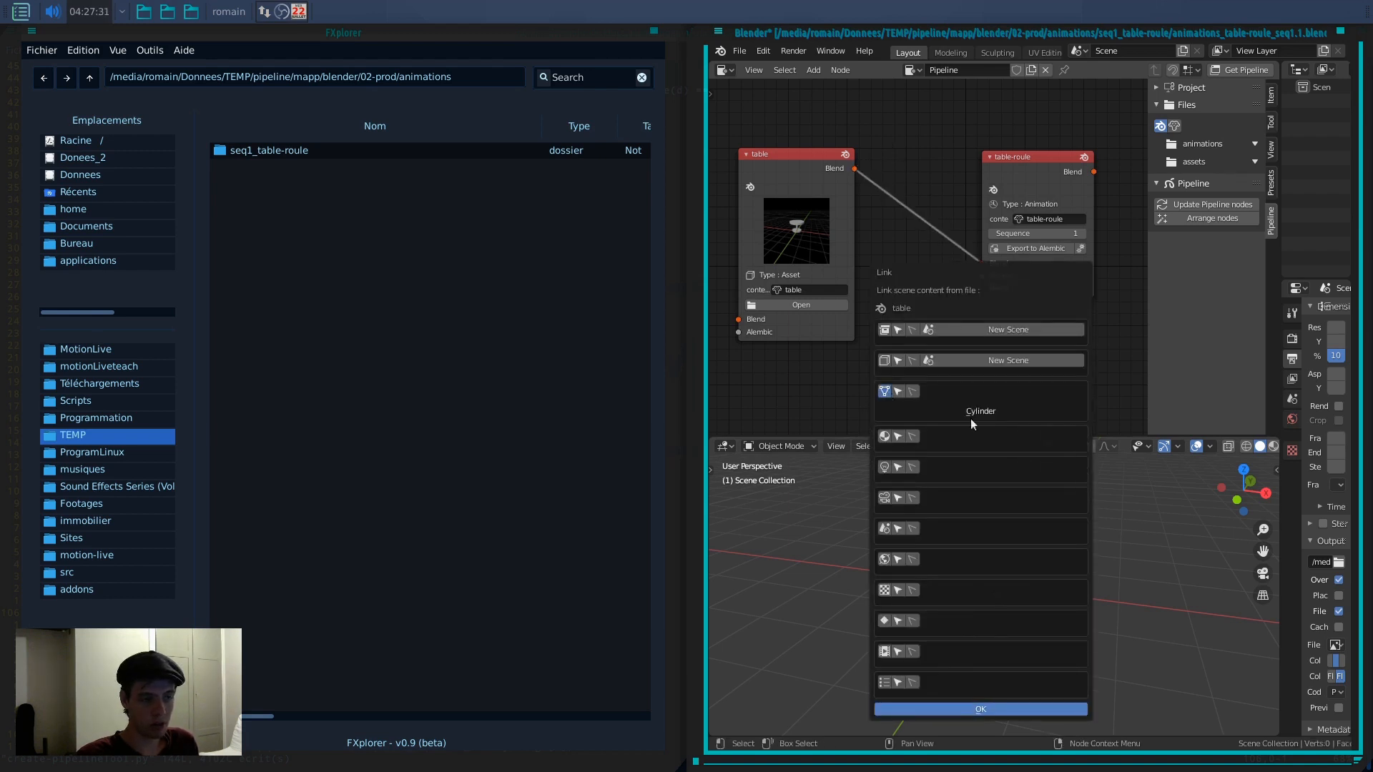
left_click(981, 709)
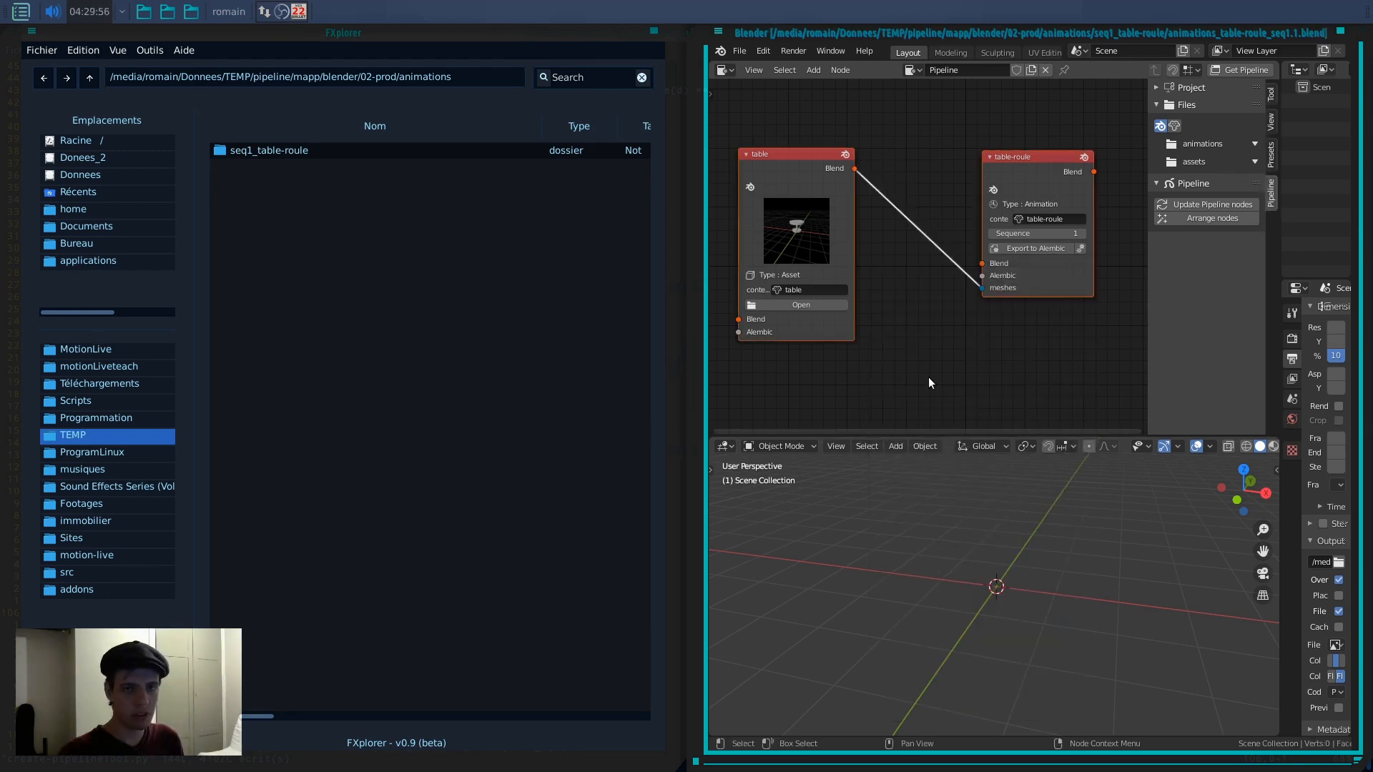